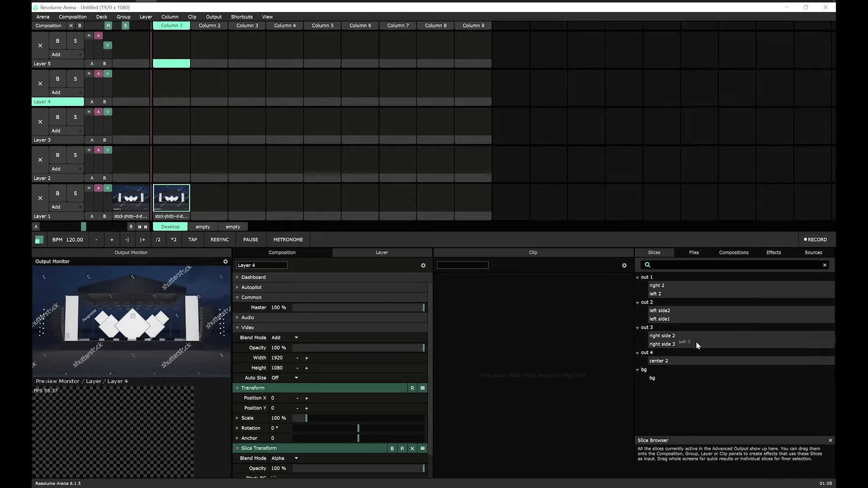
Step: Add a Slice Transform to Layer 5 using the right 2 slice from out 1
{"action": "left_click", "coordinate": [67, 66]}
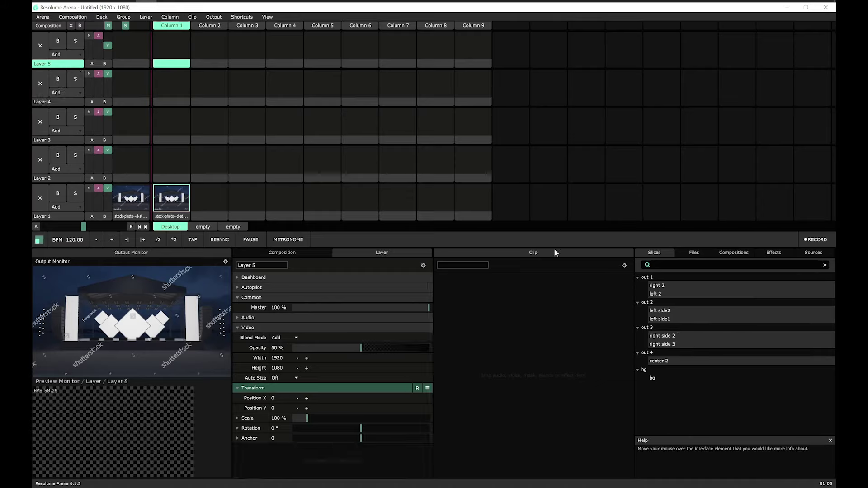
{"action": "left_click_drag", "start_coordinate": [666, 285], "coordinate": [344, 446]}
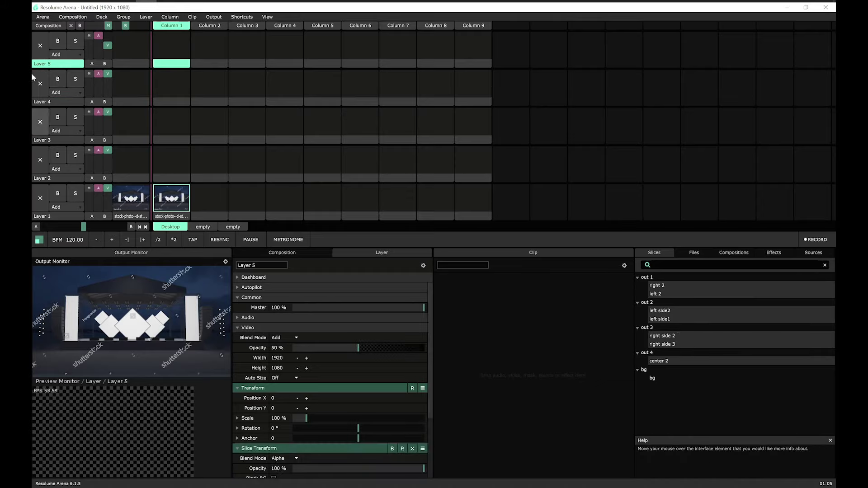
Step: Append "full" to the name of Layer 5
{"action": "right_click", "coordinate": [60, 68]}
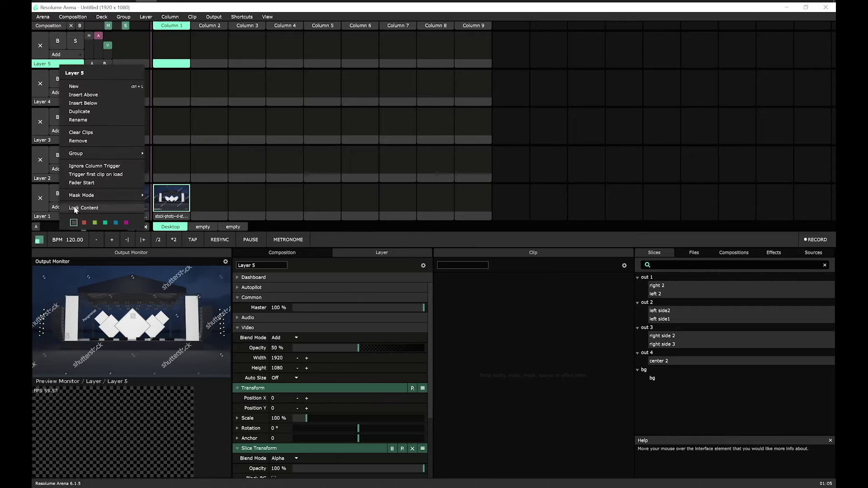
{"action": "left_click", "coordinate": [86, 120]}
{"action": "type", "text": "full"}
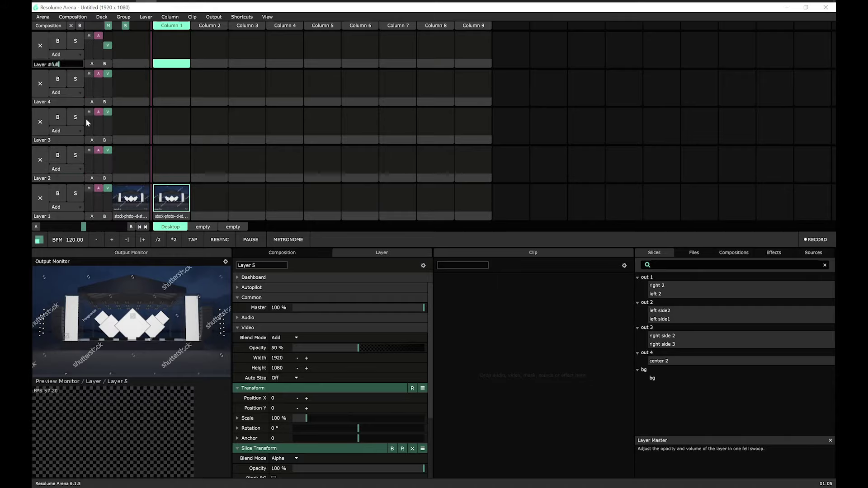
Step: Append "center" to Layer 4's name and "left and right side" to Layer 3's name
{"action": "left_click", "coordinate": [65, 101]}
{"action": "right_click", "coordinate": [66, 103]}
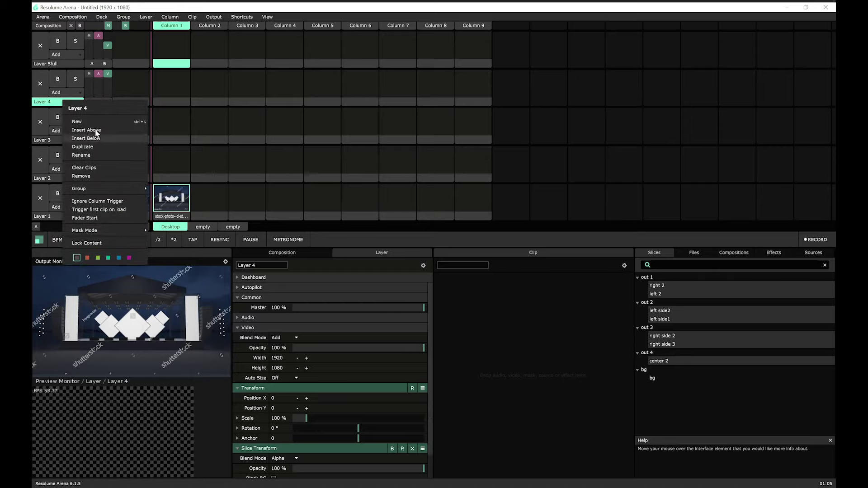
{"action": "left_click", "coordinate": [81, 155]}
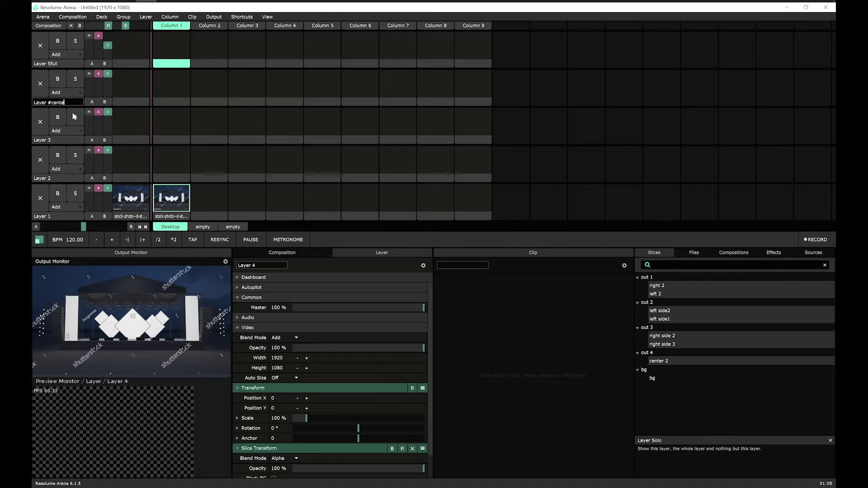
{"action": "right_click", "coordinate": [50, 140]}
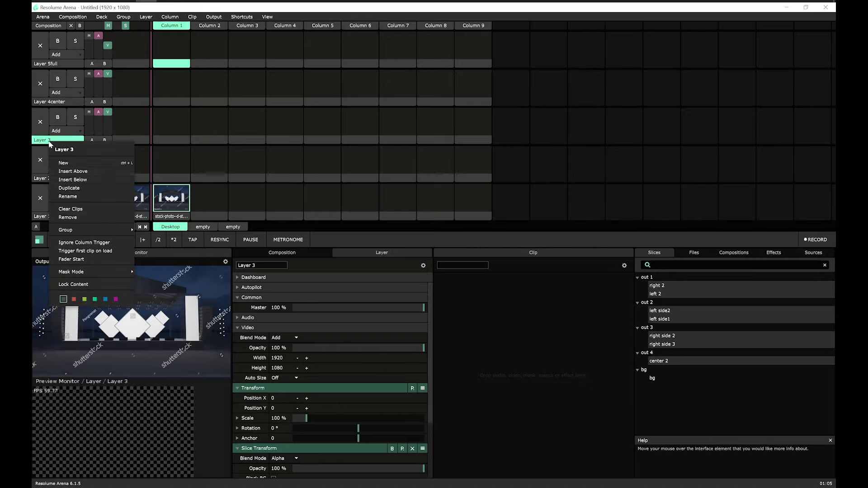
{"action": "left_click", "coordinate": [80, 197]}
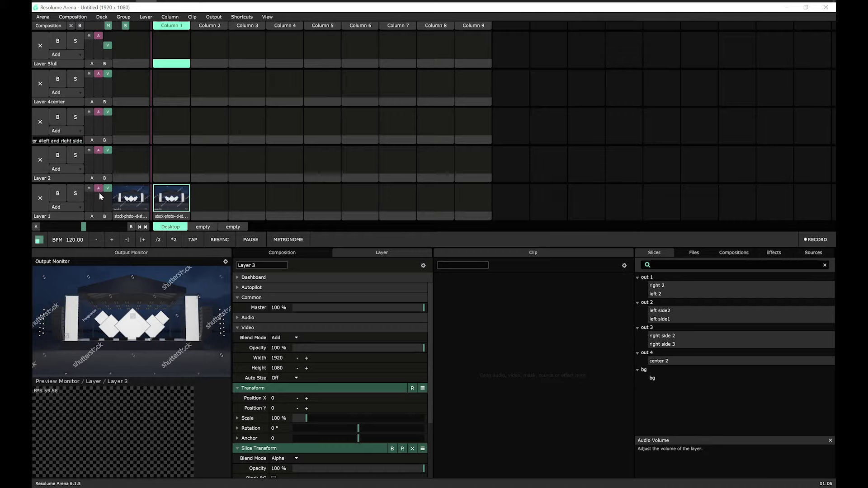
Step: Append "left and right" to Layer 2's name and trigger Column 1
{"action": "left_click", "coordinate": [66, 178]}
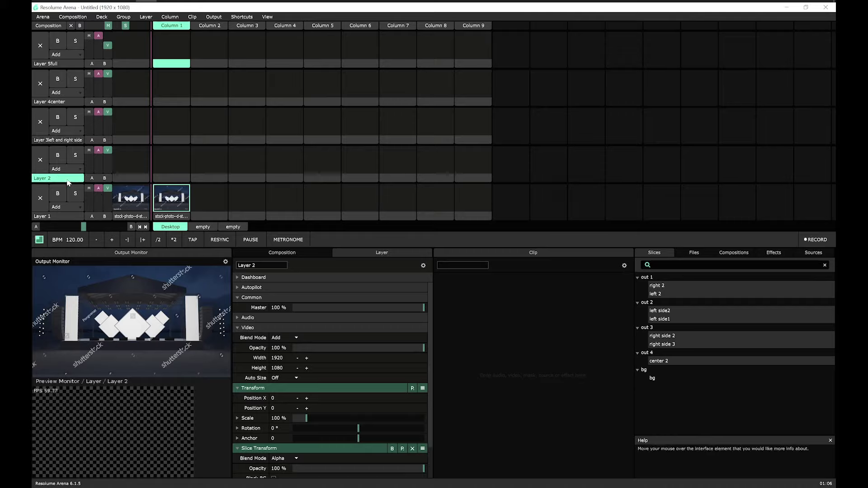
{"action": "right_click", "coordinate": [67, 181]}
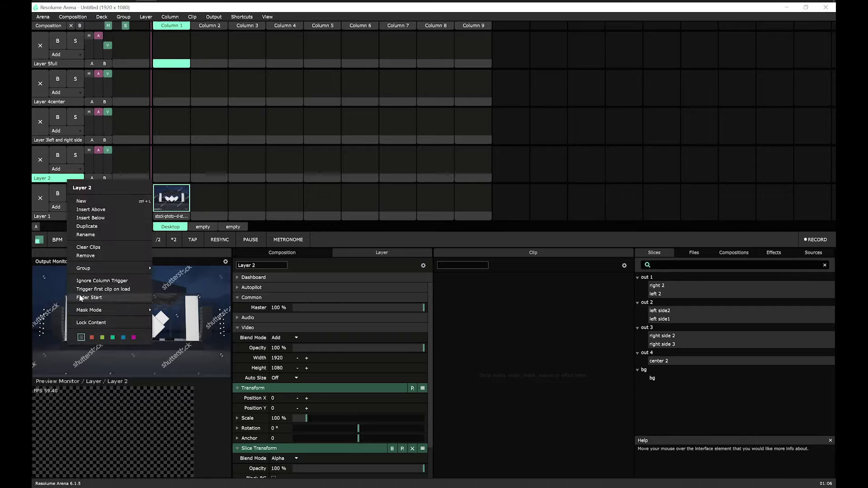
{"action": "left_click", "coordinate": [94, 234]}
{"action": "type", "text": "left an"}
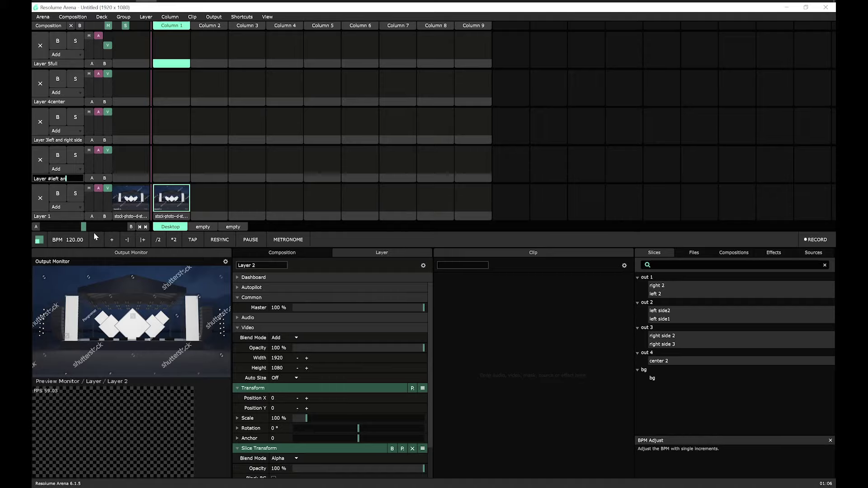
{"action": "type", "text": "d right"}
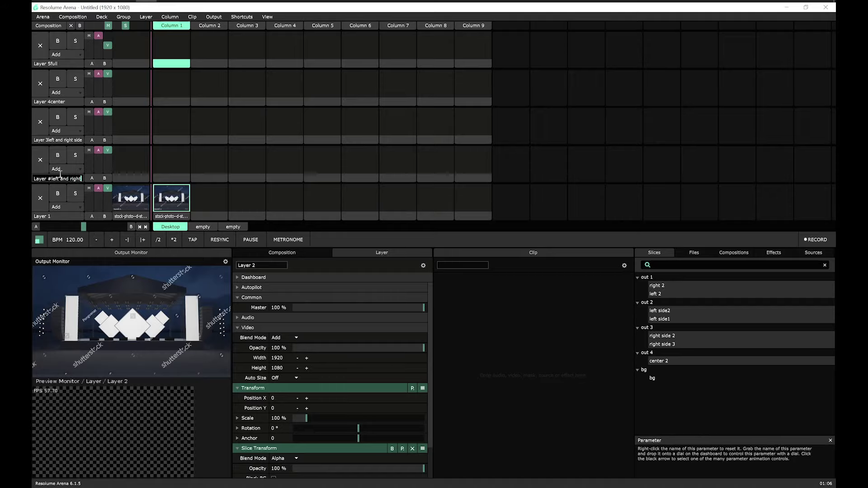
{"action": "left_click", "coordinate": [177, 26]}
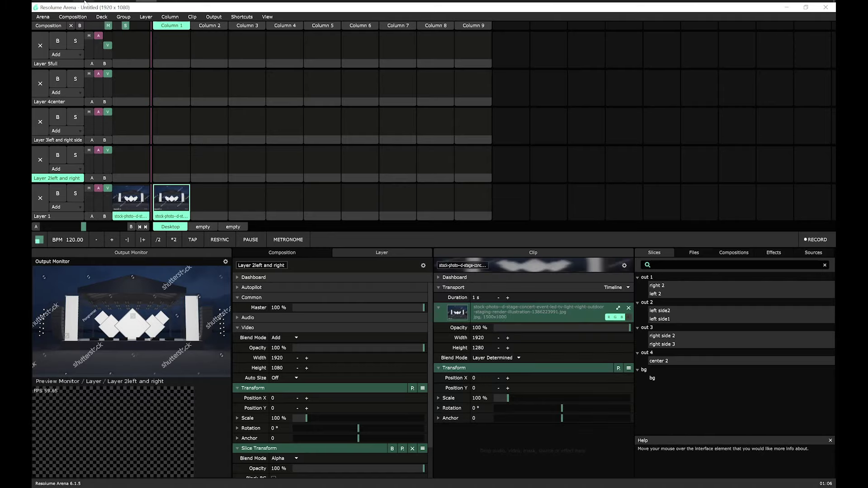
Step: Load videos 01 and 02 from the broadcast-firey-light-squares-pack-02 folder in File Explorer into Columns 1 and 2 of the full layer
{"action": "left_click", "coordinate": [84, 3]}
{"action": "left_click_drag", "start_coordinate": [514, 109], "coordinate": [164, 53]}
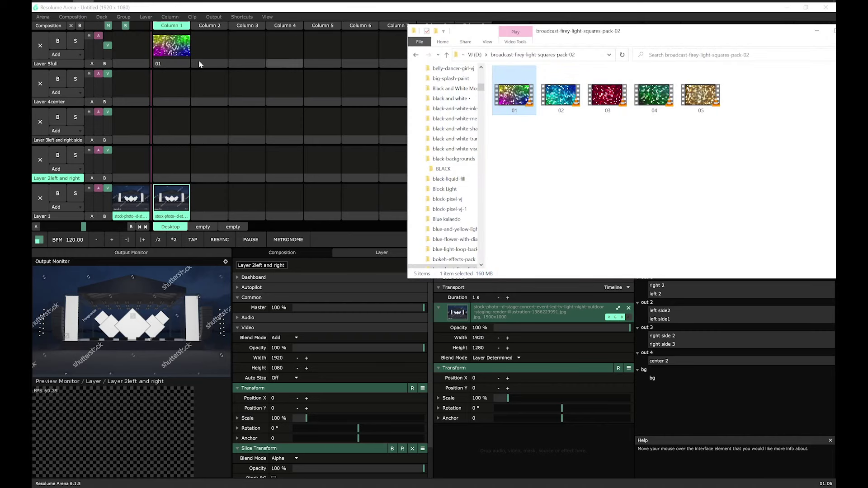
{"action": "left_click", "coordinate": [253, 41]}
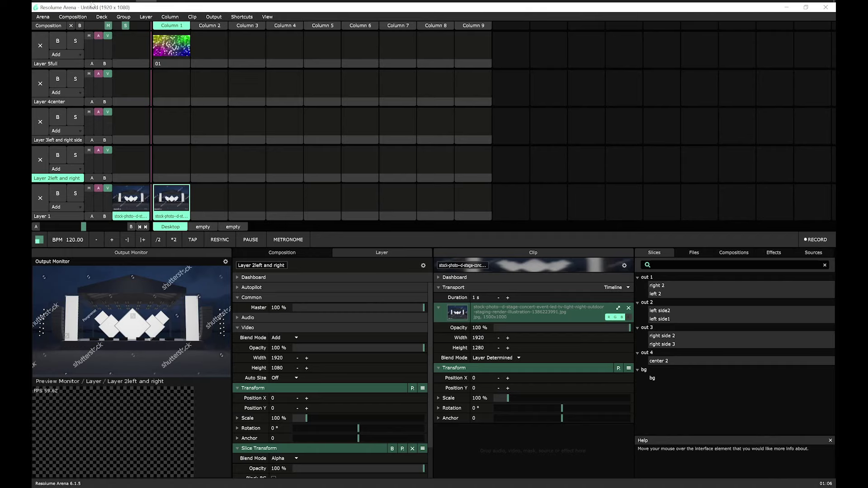
{"action": "left_click", "coordinate": [77, 2]}
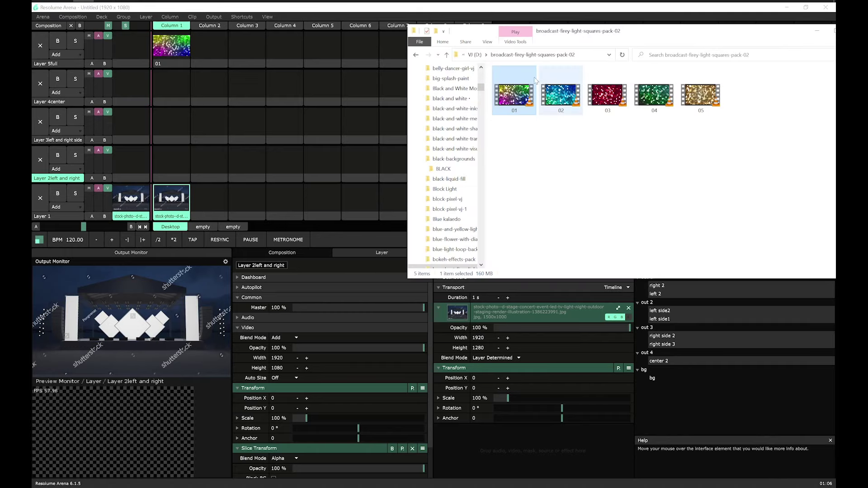
{"action": "left_click", "coordinate": [563, 108]}
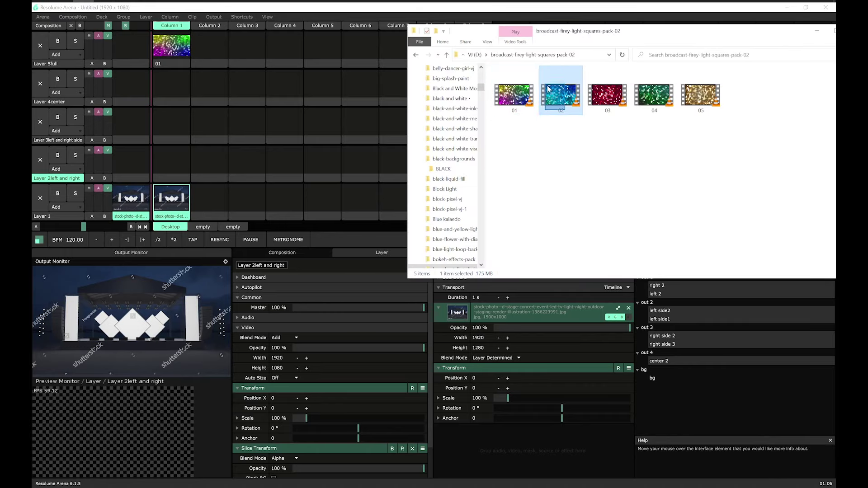
{"action": "left_click_drag", "start_coordinate": [560, 111], "coordinate": [297, 77]}
{"action": "left_click_drag", "start_coordinate": [213, 47], "coordinate": [213, 47]}
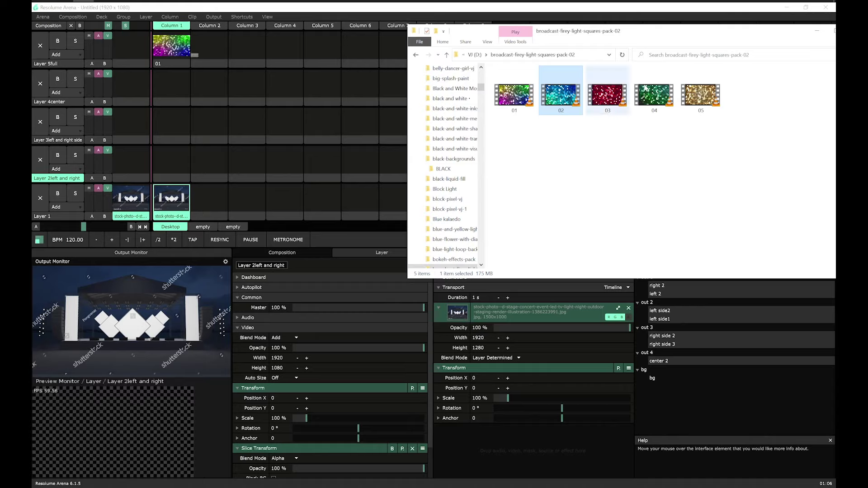
Step: Load video 05 into Layer 2, 04 into Layer 3 and 03 into Layer 4, all in Column 1
{"action": "left_click_drag", "start_coordinate": [703, 113], "coordinate": [335, 155]}
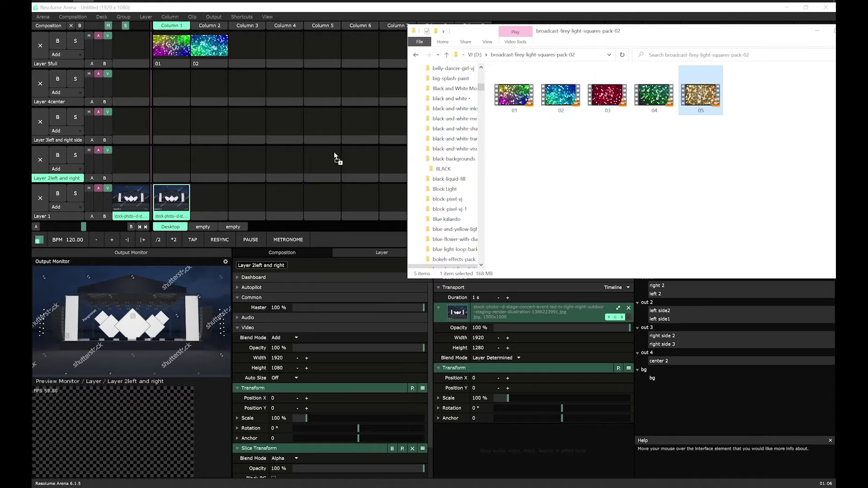
{"action": "left_click_drag", "start_coordinate": [173, 162], "coordinate": [173, 162]}
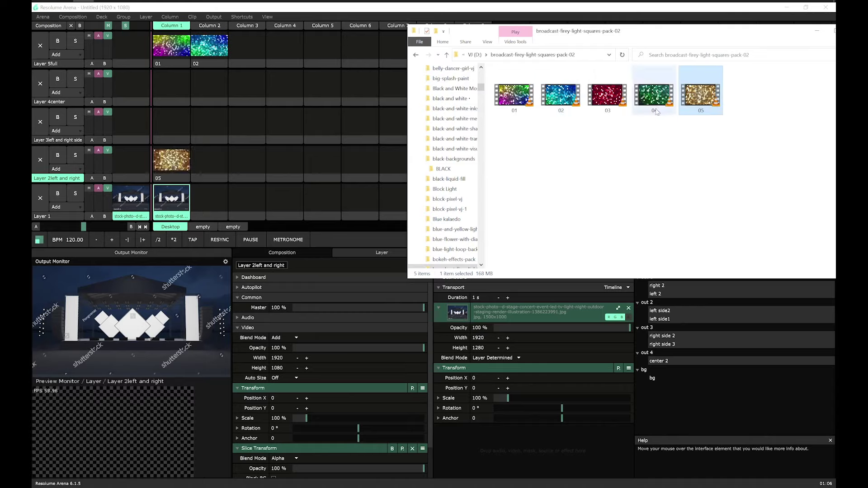
{"action": "left_click_drag", "start_coordinate": [655, 97], "coordinate": [310, 113]}
{"action": "left_click_drag", "start_coordinate": [175, 117], "coordinate": [175, 117]}
{"action": "left_click_drag", "start_coordinate": [605, 108], "coordinate": [480, 114]}
Step: Fill Column 2 with video 03 in Layer 3, 04 in Layer 2 and 05 in Layer 4
{"action": "left_click", "coordinate": [619, 112]}
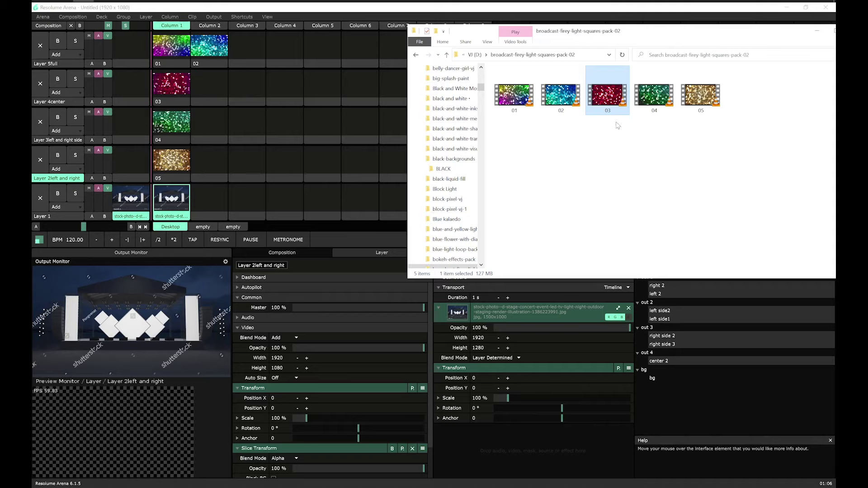
{"action": "left_click_drag", "start_coordinate": [618, 114], "coordinate": [374, 141]}
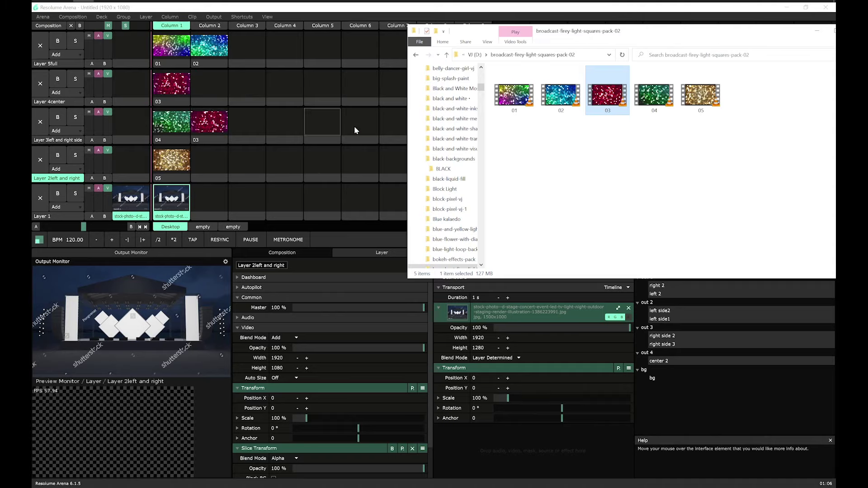
{"action": "left_click_drag", "start_coordinate": [654, 96], "coordinate": [269, 169]}
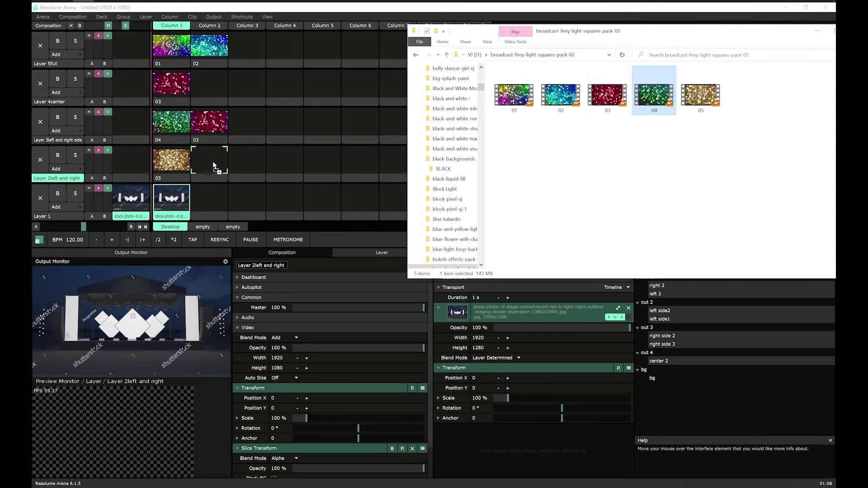
{"action": "left_click_drag", "start_coordinate": [700, 96], "coordinate": [217, 101]}
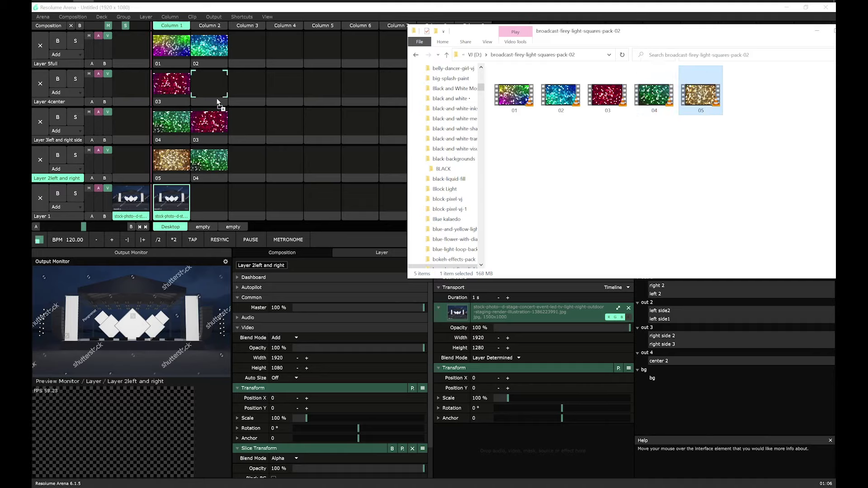
Step: Fill Column 3 with video 05 in Layer 3, 04 in Layer 4 and 03 in Layer 2, and trigger Column 1
{"action": "left_click_drag", "start_coordinate": [699, 113], "coordinate": [354, 154]}
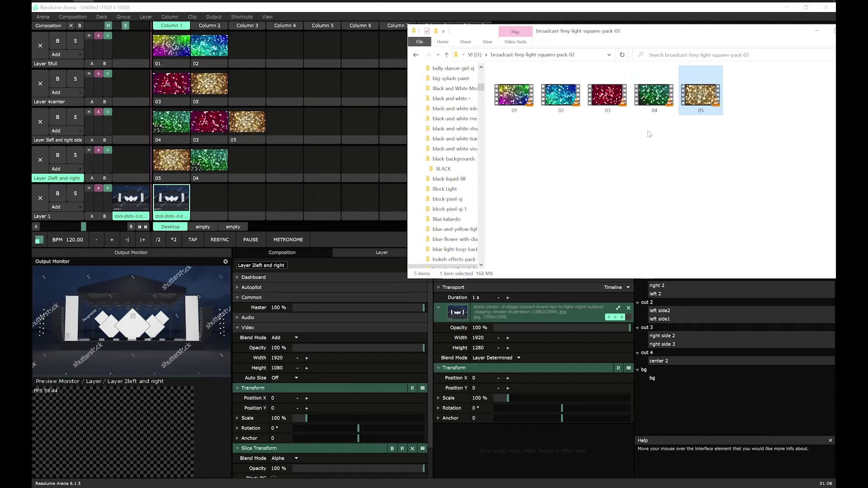
{"action": "left_click_drag", "start_coordinate": [664, 117], "coordinate": [343, 115]}
{"action": "left_click_drag", "start_coordinate": [250, 88], "coordinate": [251, 88]}
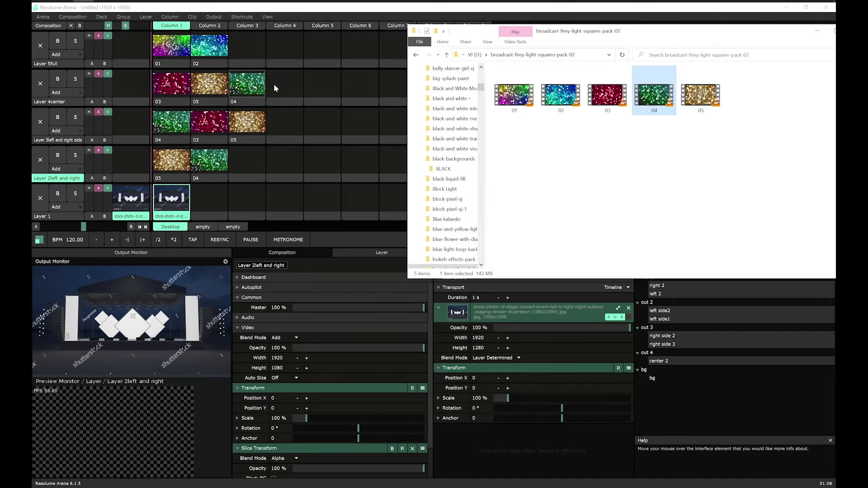
{"action": "left_click_drag", "start_coordinate": [606, 110], "coordinate": [382, 168]}
{"action": "left_click_drag", "start_coordinate": [251, 160], "coordinate": [251, 159]}
{"action": "left_click", "coordinate": [178, 26]}
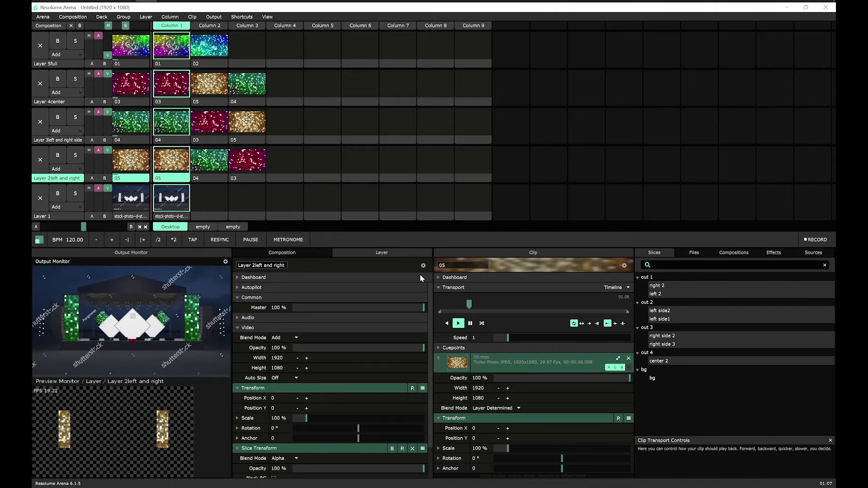
Step: Set the playback speed of Layer 2's clip 05 to 0.65 and that layer's Slice Transform scaling to Mask
{"action": "left_click_drag", "start_coordinate": [507, 338], "coordinate": [503, 338]}
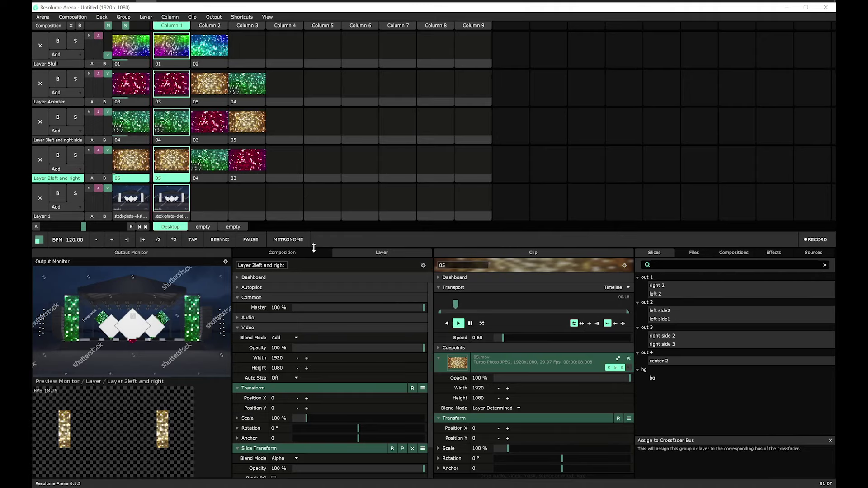
{"action": "scroll", "coordinate": [430, 326], "scroll_direction": "down", "scroll_amount": 2}
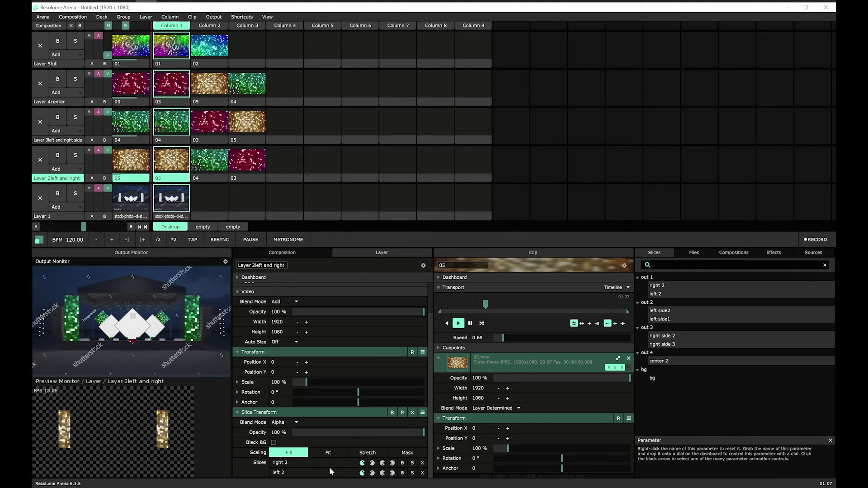
{"action": "left_click", "coordinate": [407, 453]}
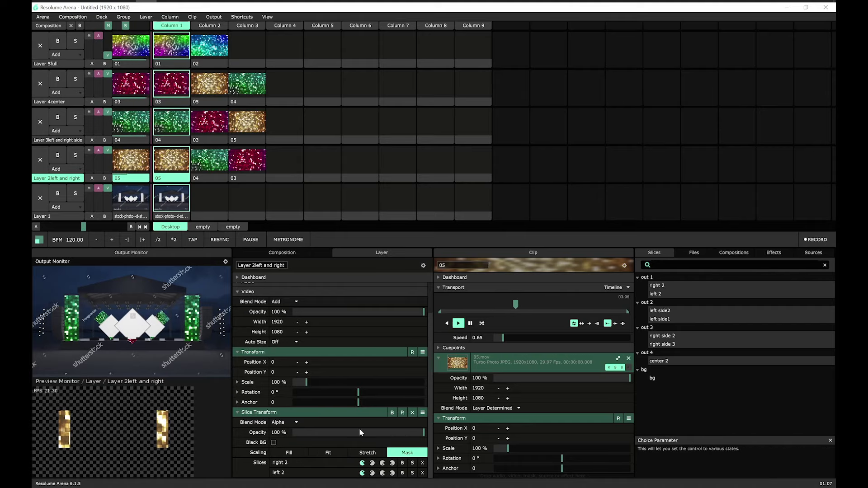
Step: Remove the right 2 and left 2 slices from Layer 3's Slice Transform and set its scaling to Mask
{"action": "left_click", "coordinate": [45, 140]}
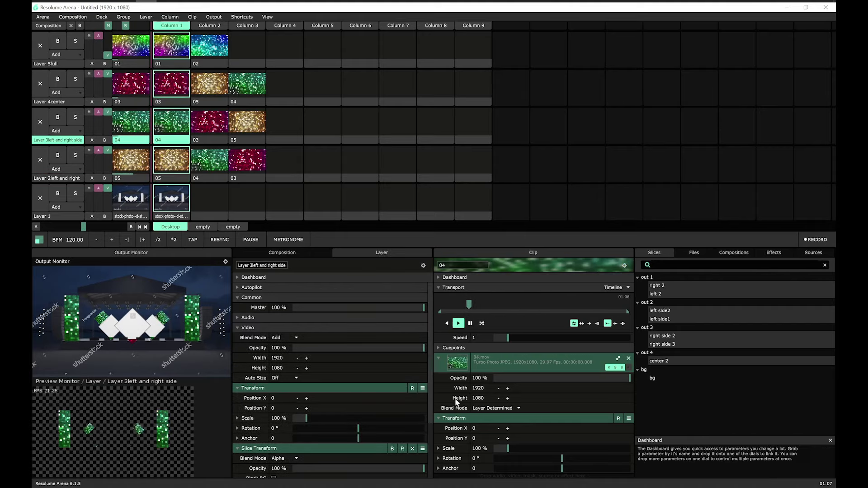
{"action": "scroll", "coordinate": [421, 450], "scroll_direction": "down", "scroll_amount": 4}
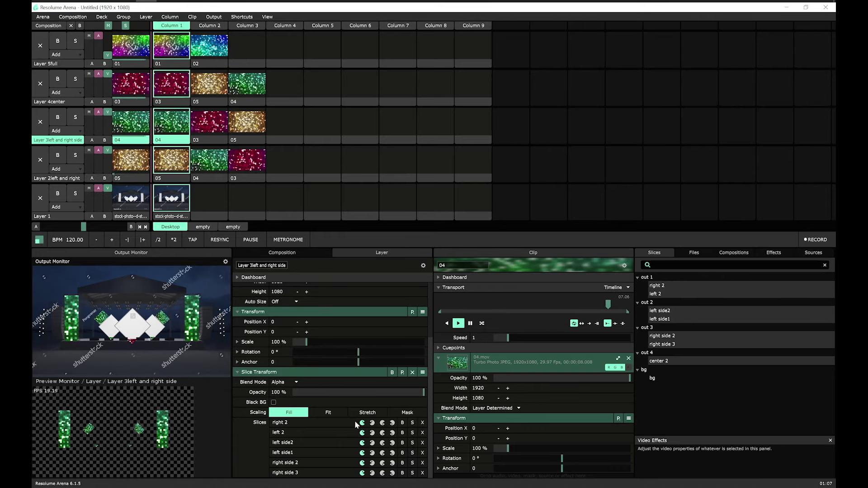
{"action": "left_click", "coordinate": [422, 423]}
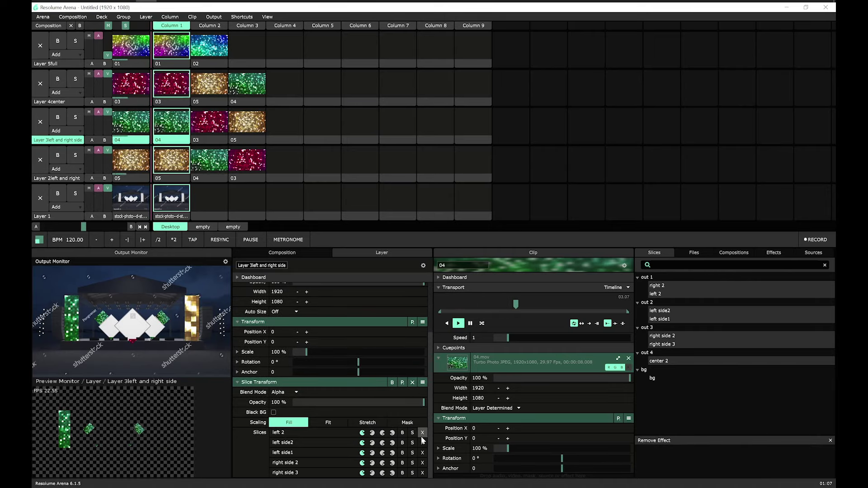
{"action": "left_click", "coordinate": [422, 433]}
{"action": "left_click", "coordinate": [409, 432]}
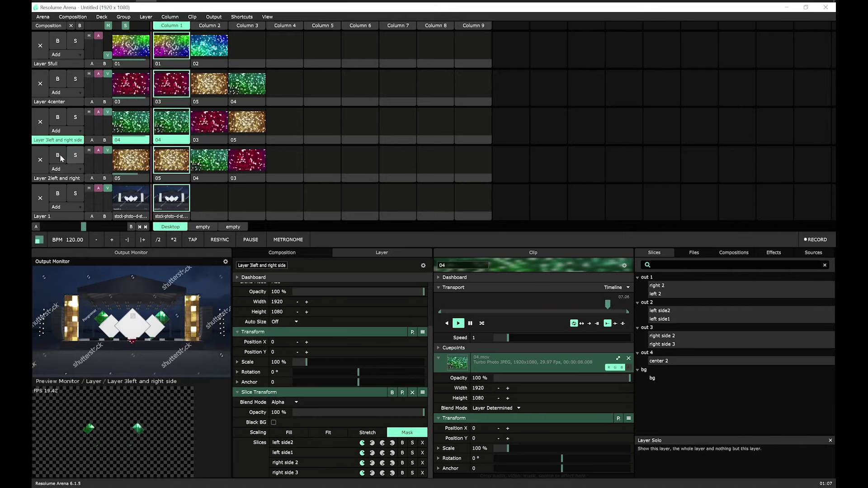
Step: Set the Slice Transform scaling to Mask on the center layer (Layer 4) and the full layer (Layer 5)
{"action": "left_click", "coordinate": [54, 101]}
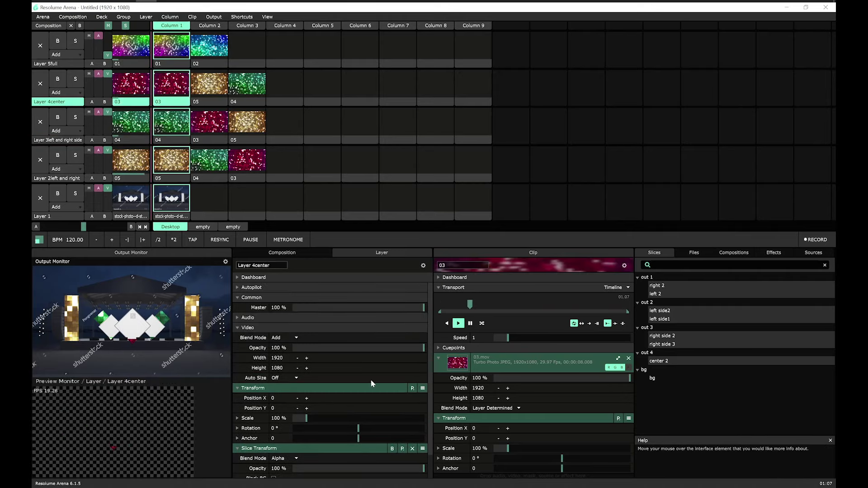
{"action": "left_click", "coordinate": [396, 464]}
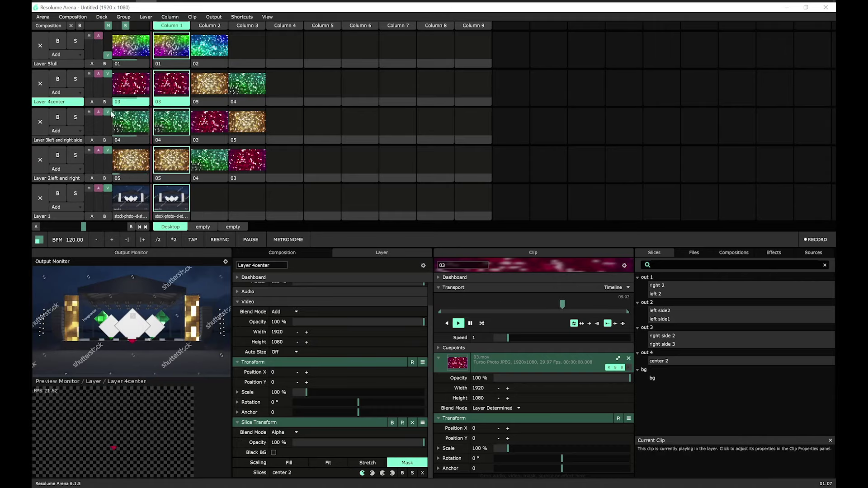
{"action": "left_click", "coordinate": [58, 62]}
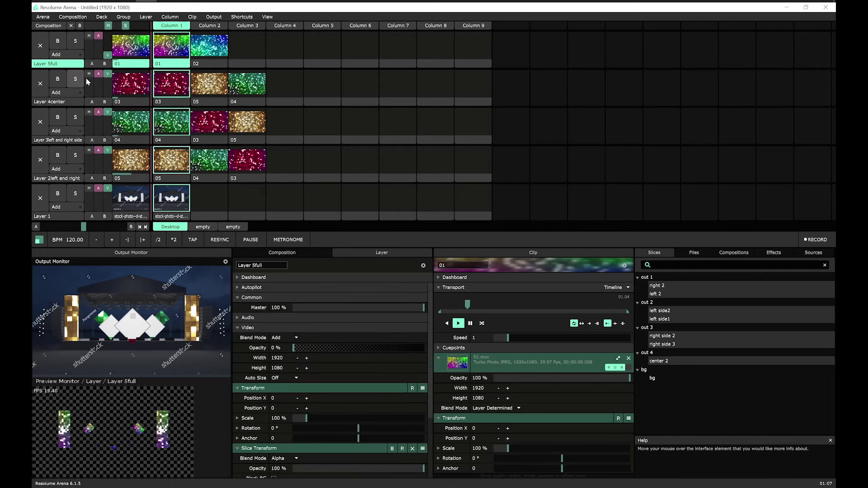
{"action": "scroll", "coordinate": [398, 430], "scroll_direction": "down", "scroll_amount": 3}
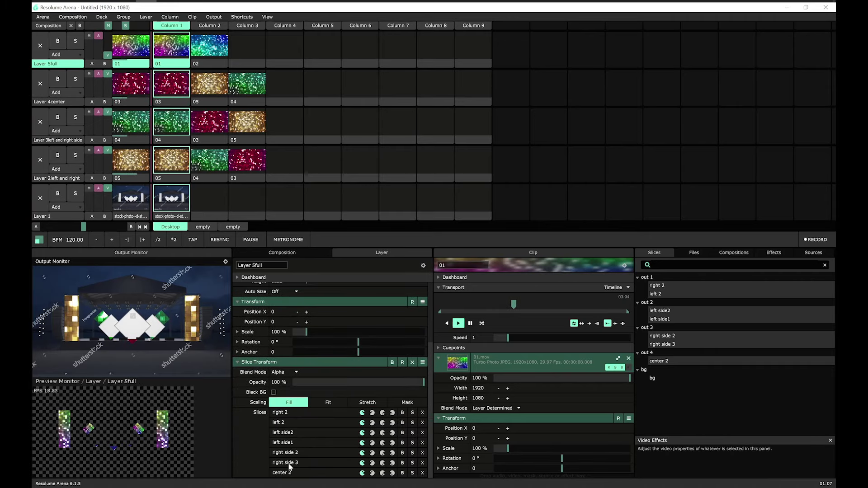
{"action": "left_click", "coordinate": [407, 402]}
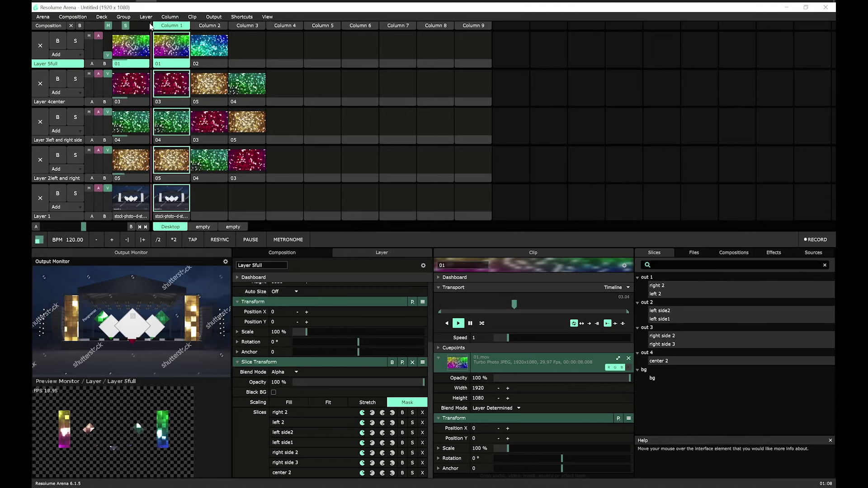
Step: Delete the input masks from the right side 3 and left side2 slices in Advanced Output and save the changes
{"action": "left_click", "coordinate": [212, 19]}
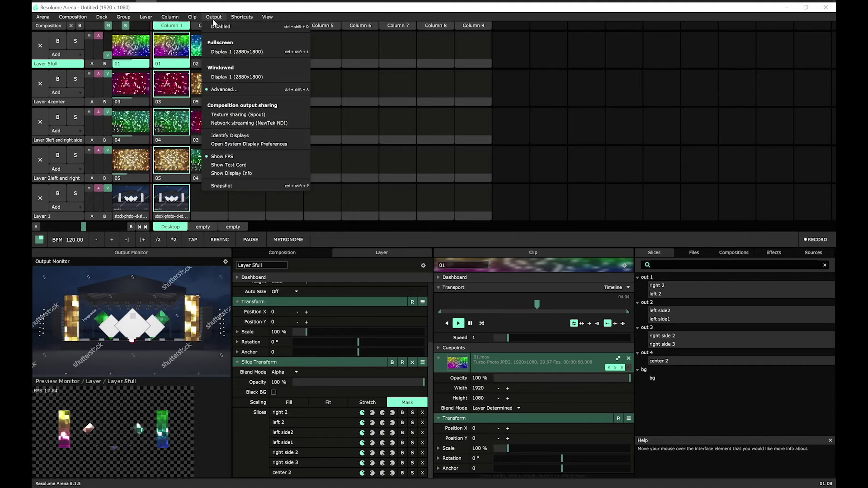
{"action": "left_click", "coordinate": [247, 90]}
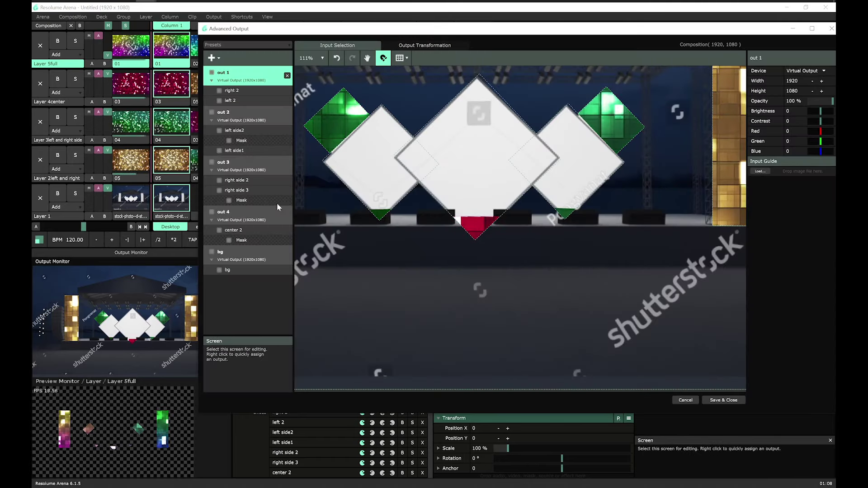
{"action": "left_click", "coordinate": [232, 200]}
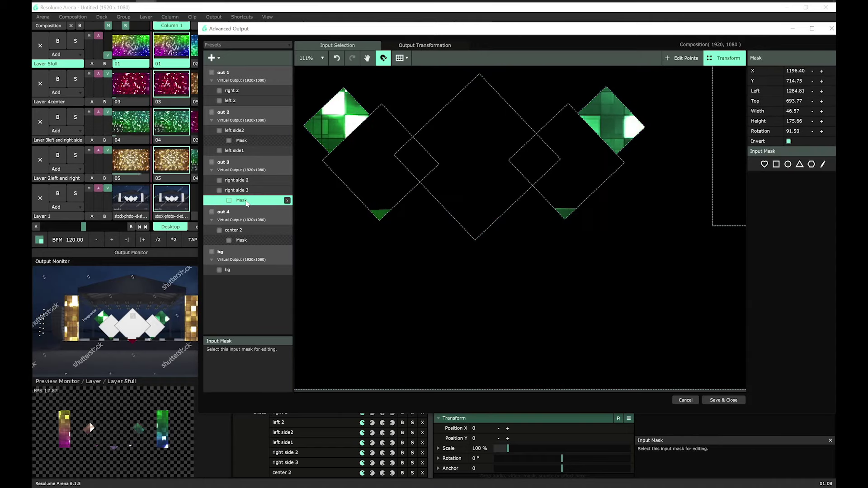
{"action": "left_click", "coordinate": [288, 200]}
{"action": "left_click", "coordinate": [246, 140]}
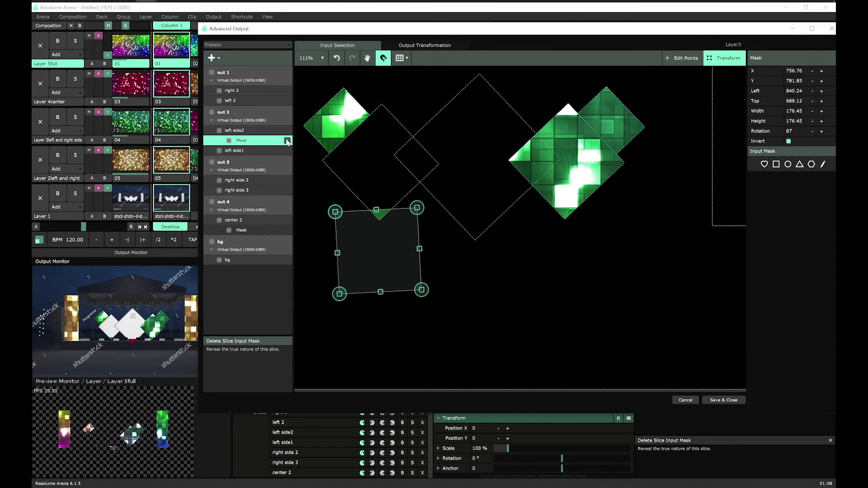
{"action": "left_click", "coordinate": [288, 140]}
{"action": "scroll", "coordinate": [337, 235], "scroll_direction": "down", "scroll_amount": 2}
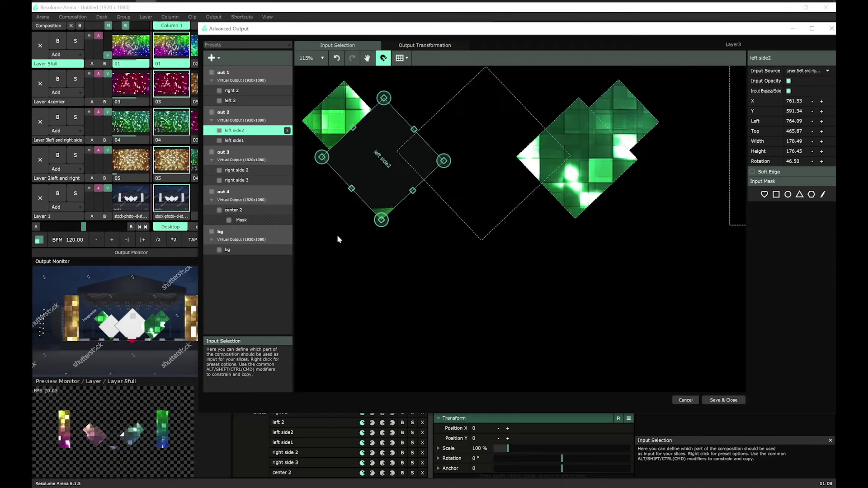
{"action": "scroll", "coordinate": [385, 233], "scroll_direction": "down", "scroll_amount": 3}
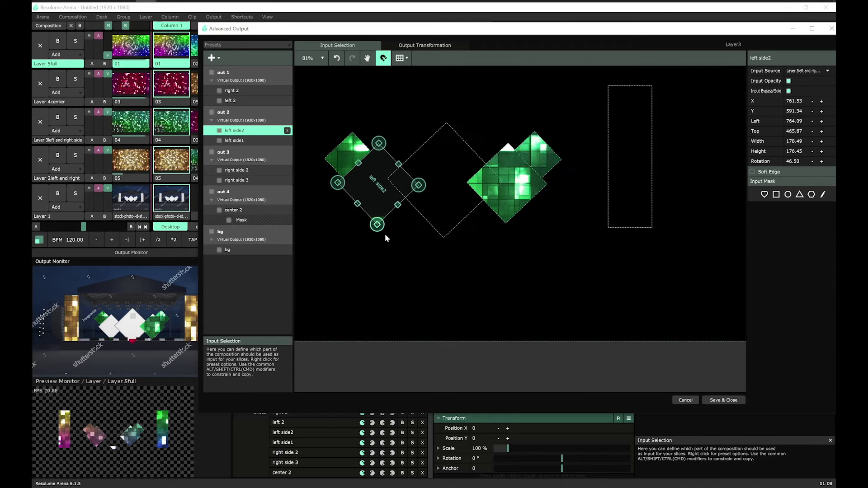
{"action": "scroll", "coordinate": [383, 234], "scroll_direction": "down", "scroll_amount": 1}
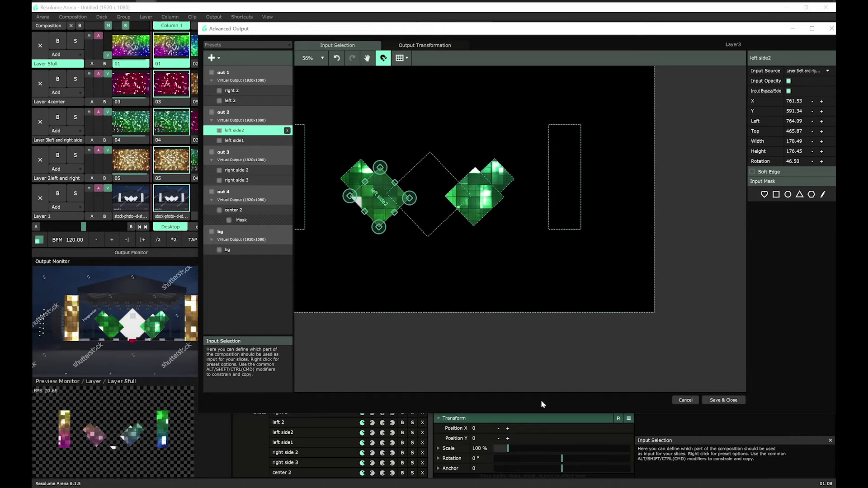
{"action": "left_click", "coordinate": [726, 399]}
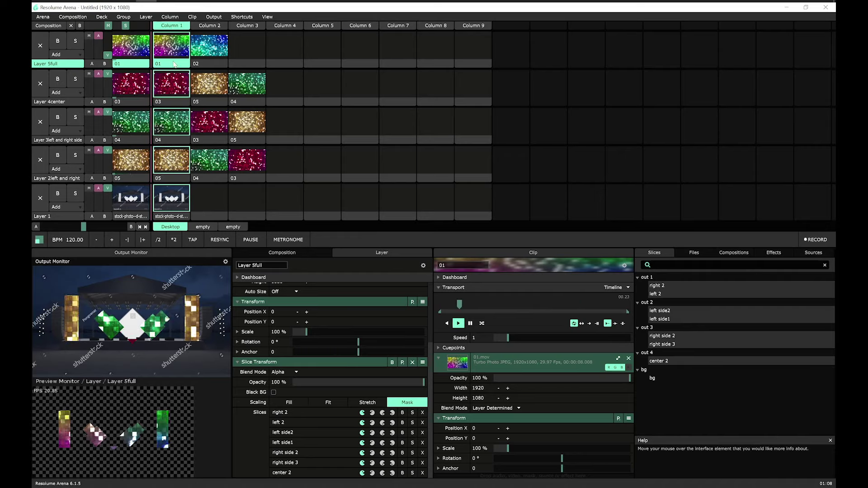
Step: Delete the input mask from the center 2 slice in Advanced Output and save the change
{"action": "left_click", "coordinate": [169, 84]}
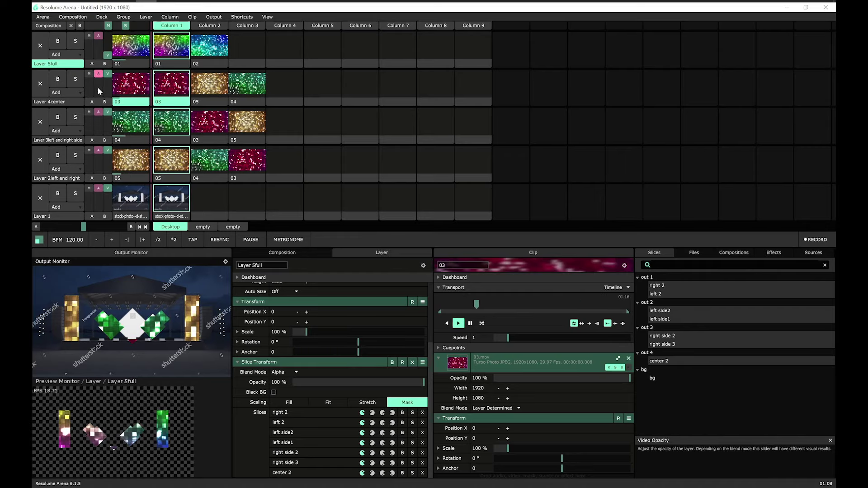
{"action": "left_click", "coordinate": [65, 102]}
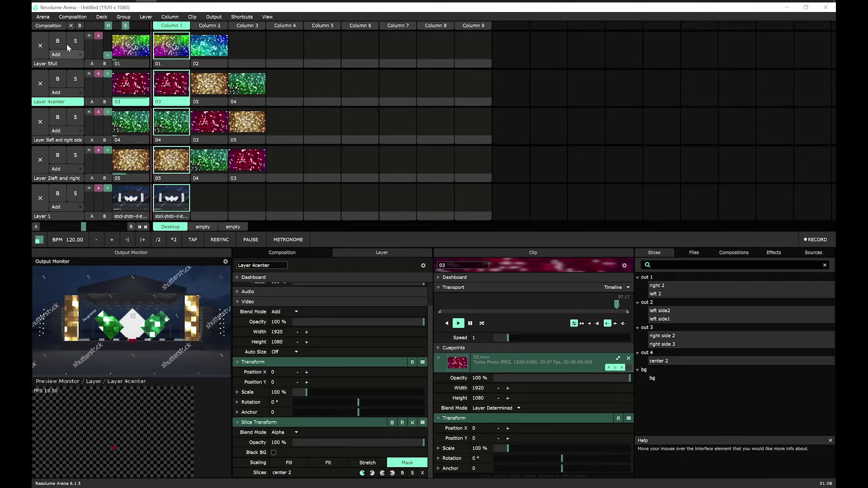
{"action": "left_click", "coordinate": [215, 17]}
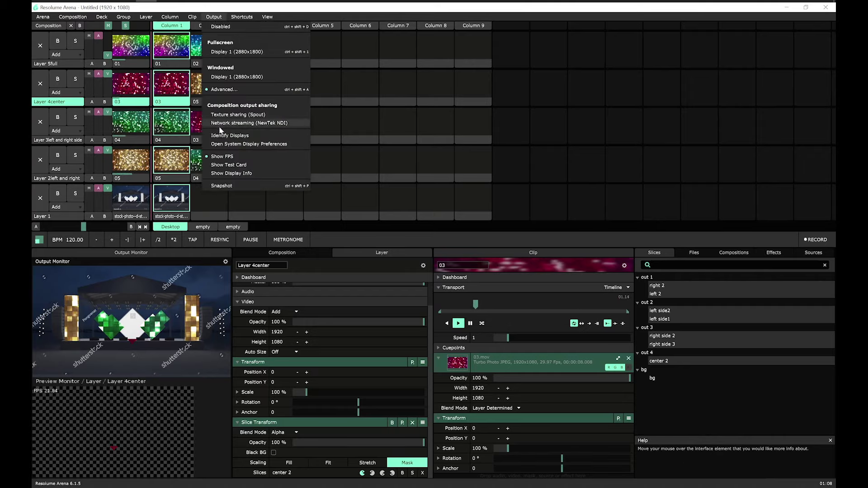
{"action": "left_click", "coordinate": [222, 89]}
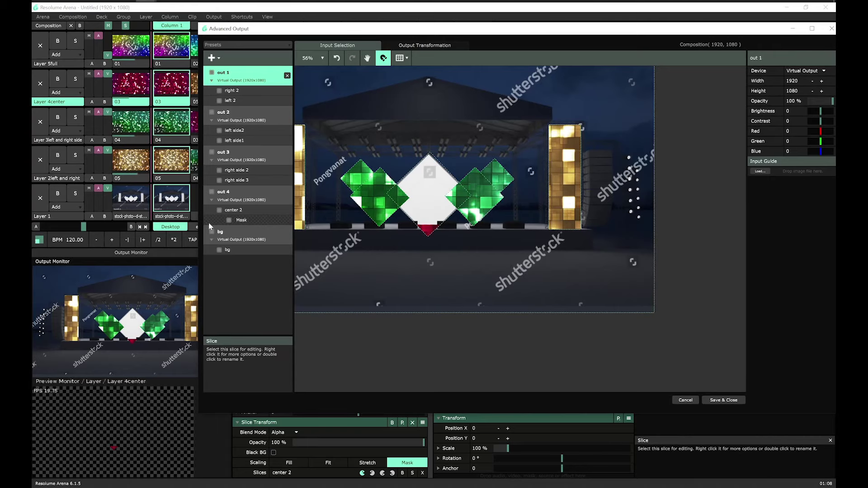
{"action": "left_click", "coordinate": [273, 221]}
{"action": "left_click", "coordinate": [287, 220]}
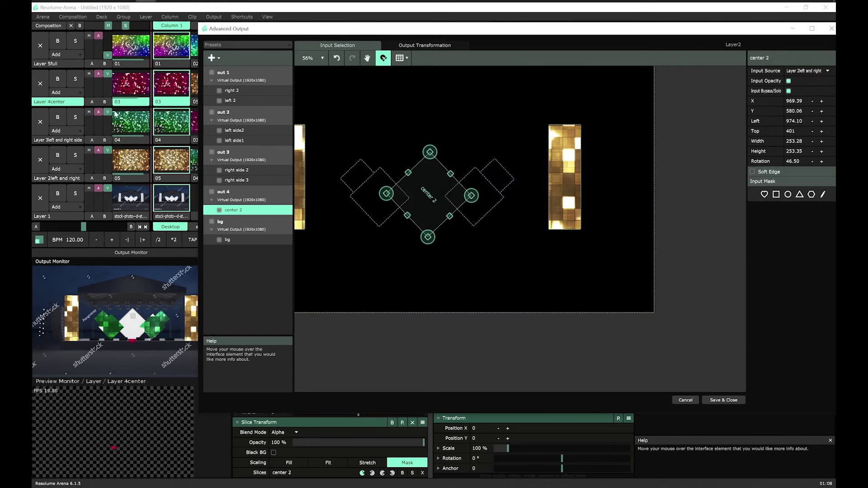
{"action": "left_click", "coordinate": [719, 401]}
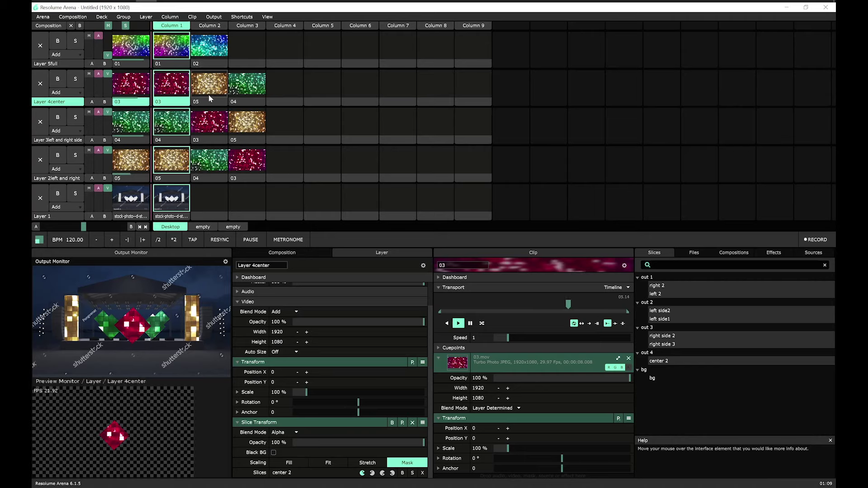
Step: Create a new layer group and move the full layer (Layer 5) above it, outside the group
{"action": "left_click", "coordinate": [54, 64]}
{"action": "left_click", "coordinate": [171, 17]}
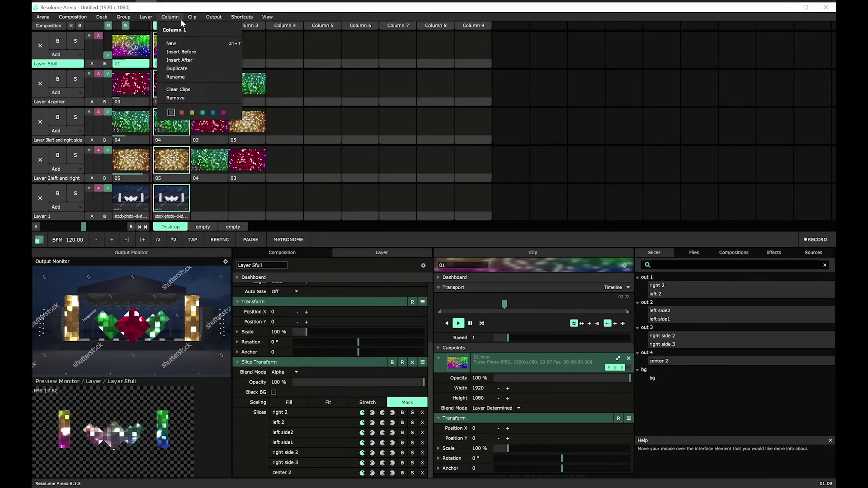
{"action": "mouse_move", "coordinate": [79, 18]}
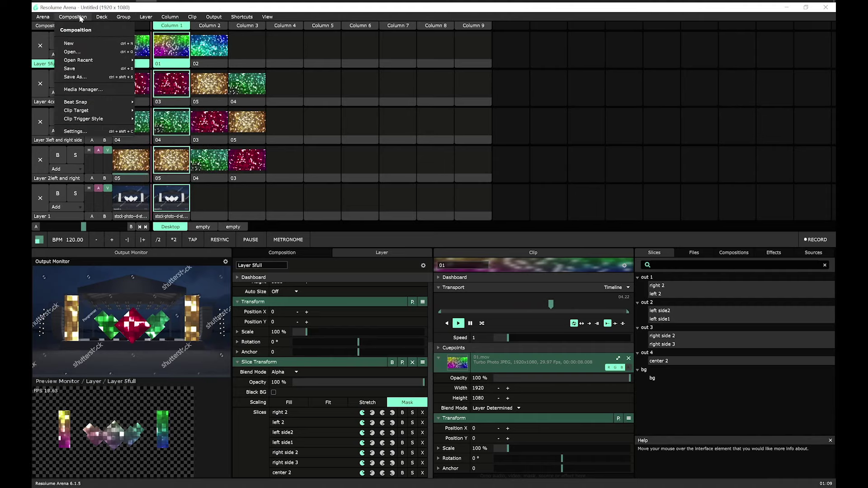
{"action": "mouse_move", "coordinate": [144, 21]}
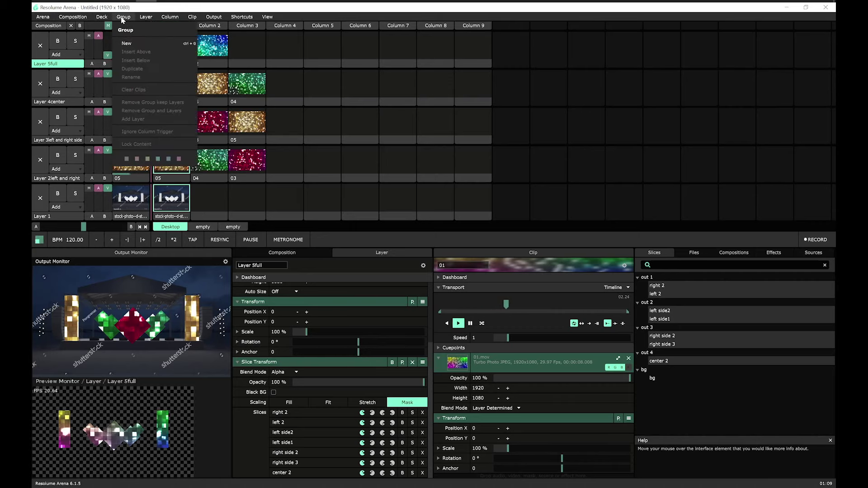
{"action": "left_click", "coordinate": [125, 46]}
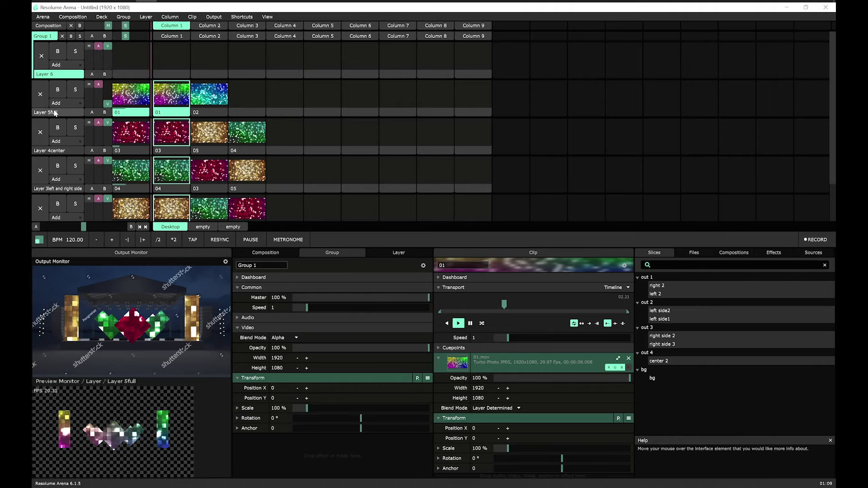
{"action": "left_click_drag", "start_coordinate": [54, 114], "coordinate": [58, 40]}
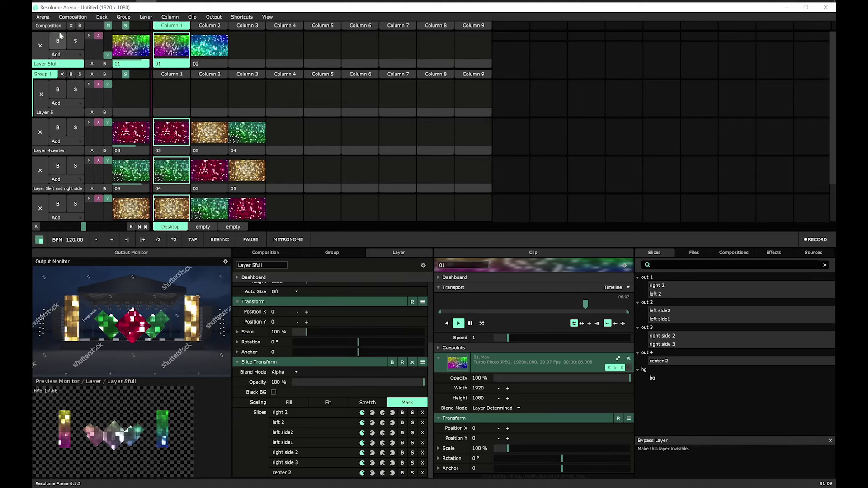
Step: Move the center layer (Layer 4) into the new group and remove the group's empty layer
{"action": "right_click", "coordinate": [52, 113]}
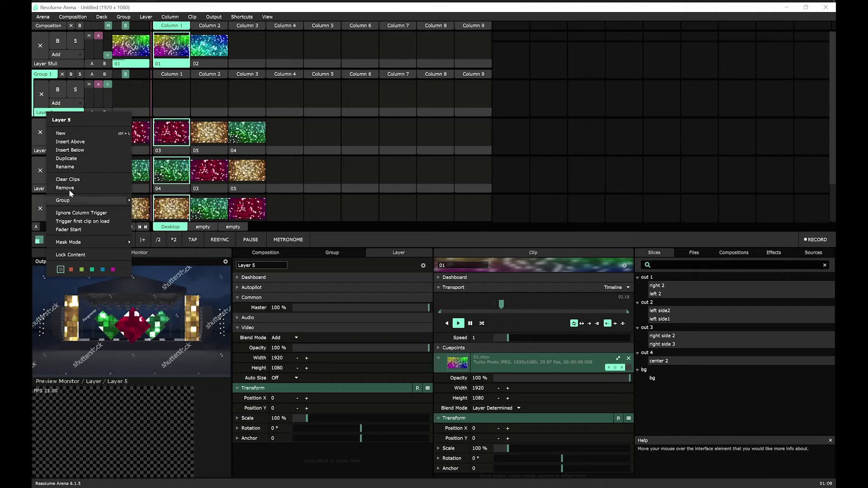
{"action": "key", "text": "Escape"}
{"action": "left_click_drag", "start_coordinate": [62, 154], "coordinate": [65, 124]}
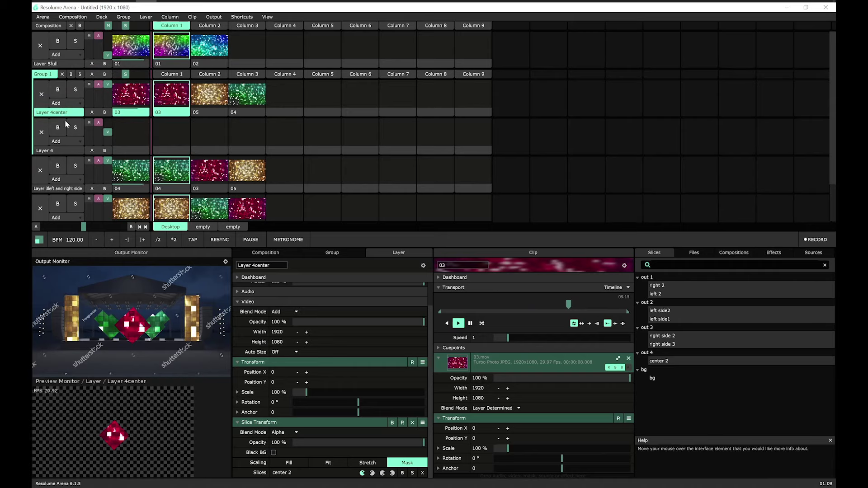
{"action": "right_click", "coordinate": [66, 151]}
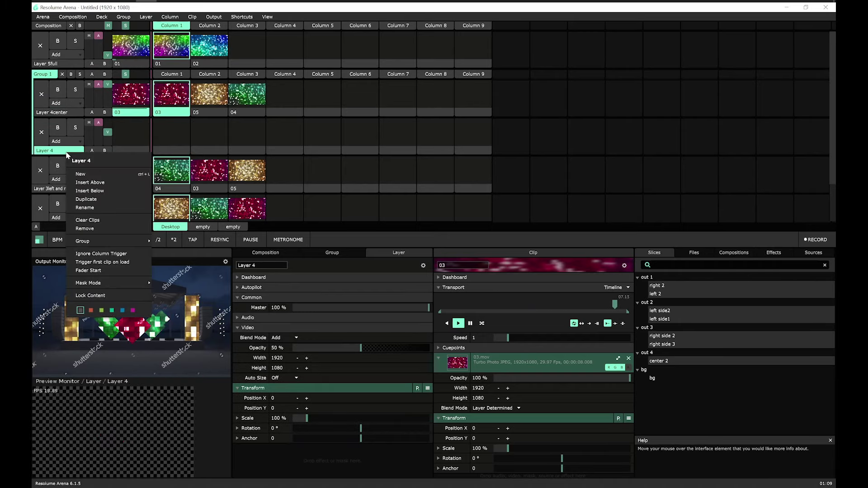
{"action": "left_click", "coordinate": [85, 228]}
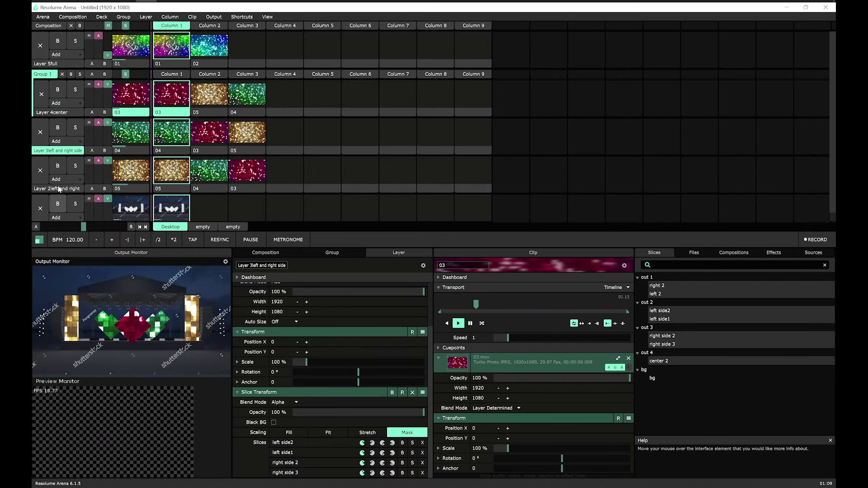
Step: Move the left and right side layer (Layer 3) and the left and right layer (Layer 2) into the group
{"action": "left_click", "coordinate": [63, 152]}
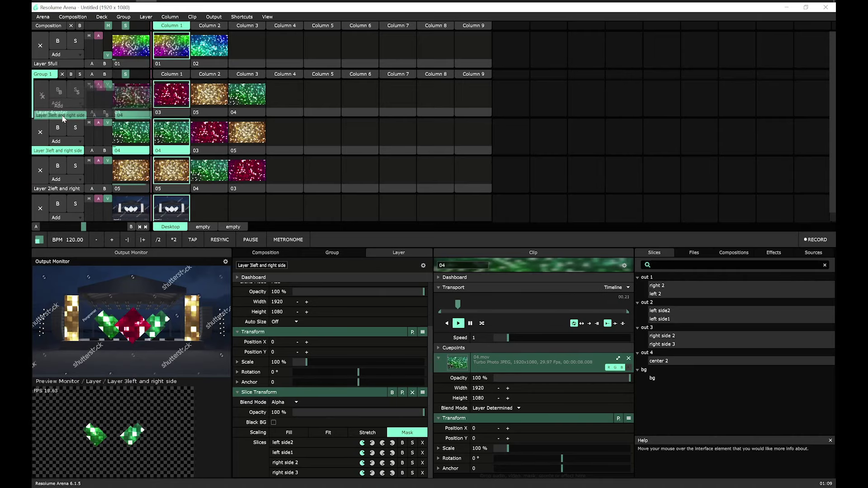
{"action": "left_click", "coordinate": [57, 176]}
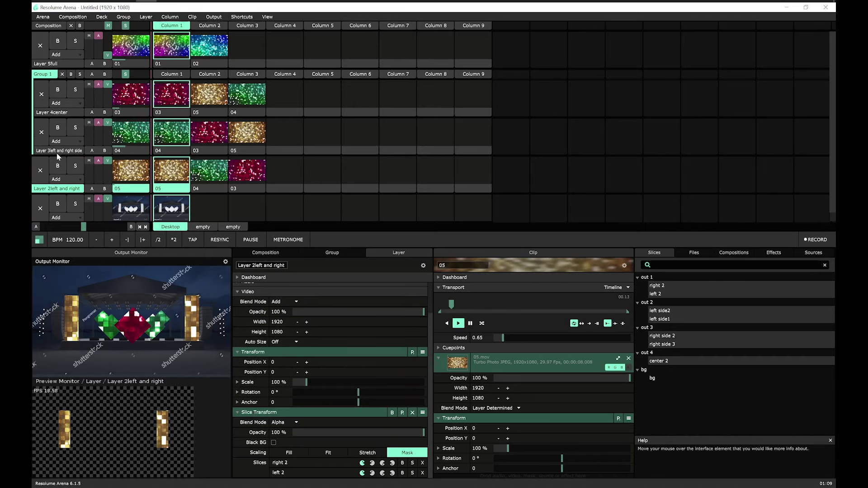
{"action": "mouse_move", "coordinate": [59, 184]}
{"action": "left_mouse_down"}
{"action": "mouse_move", "coordinate": [64, 172]}
{"action": "mouse_move", "coordinate": [65, 198]}
{"action": "left_mouse_up"}
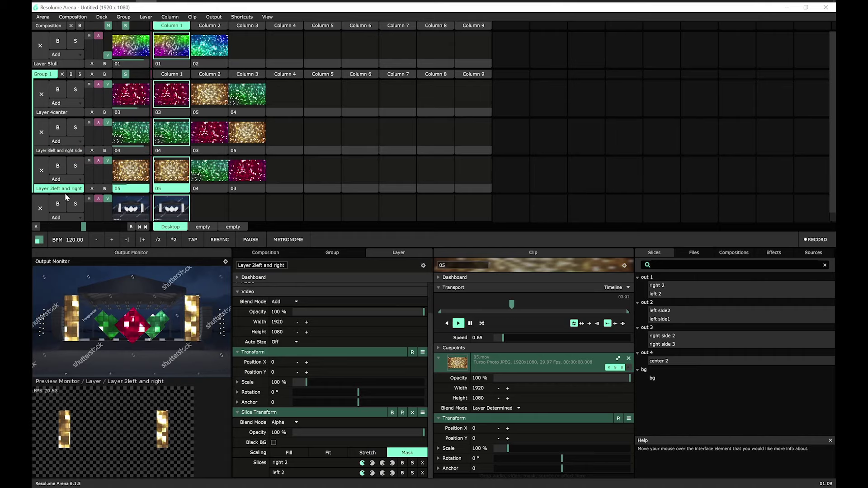
Step: Test the group's clip combinations by triggering its Column 2, Column 3 and Column 1 in turn
{"action": "scroll", "coordinate": [66, 187], "scroll_direction": "down", "scroll_amount": 1}
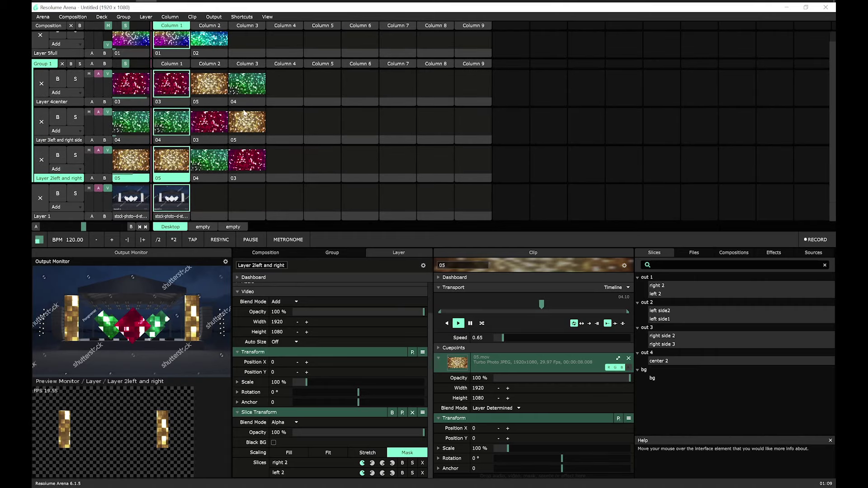
{"action": "left_click", "coordinate": [217, 67]}
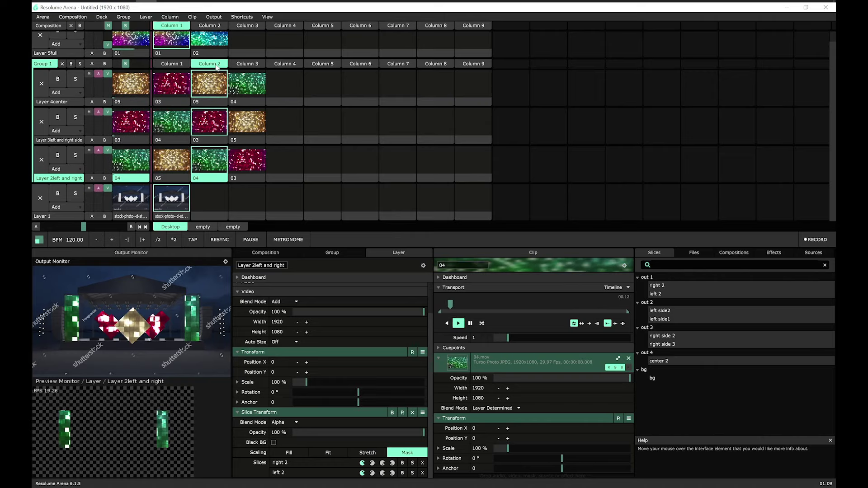
{"action": "left_click", "coordinate": [241, 64]}
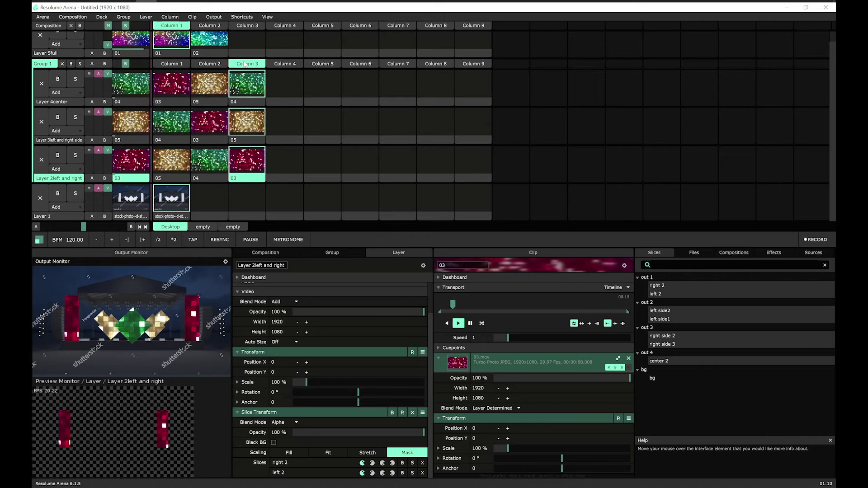
{"action": "left_click", "coordinate": [172, 64]}
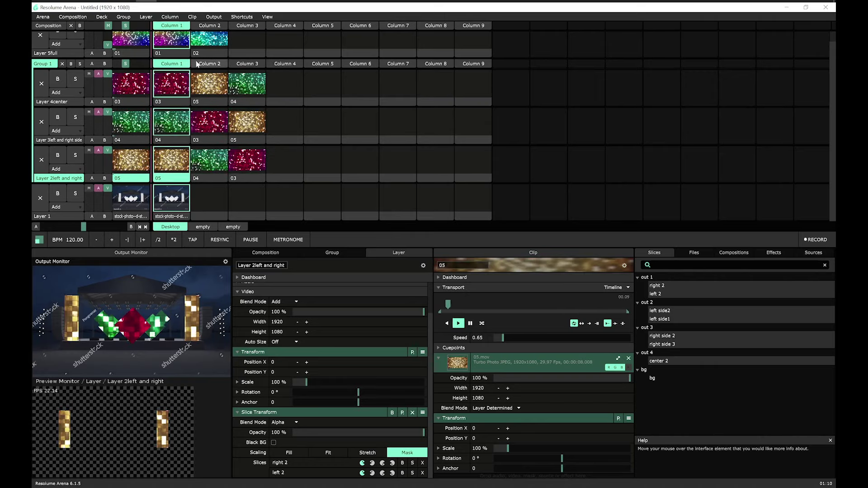
Step: Switch the layer group back and forth among Columns 1, 2 and 3 to compare its clip combinations on the stage
{"action": "left_click", "coordinate": [209, 64]}
{"action": "left_click", "coordinate": [235, 64]}
{"action": "left_click", "coordinate": [209, 64]}
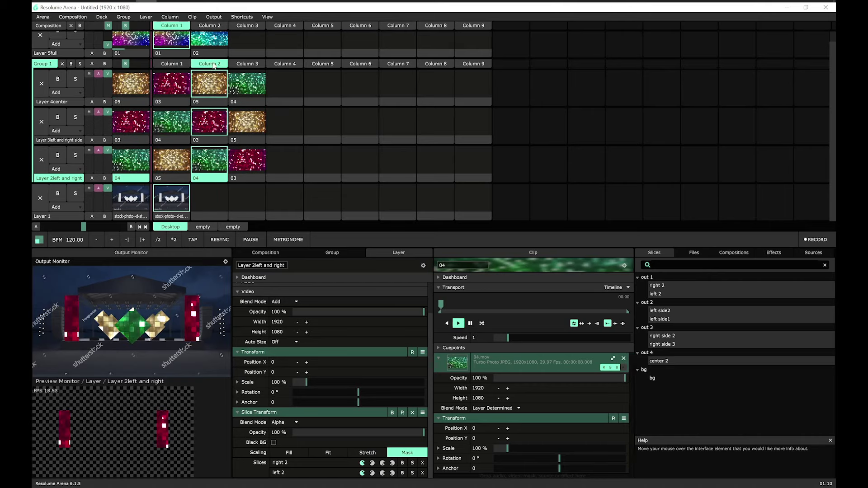
{"action": "left_click", "coordinate": [172, 64]}
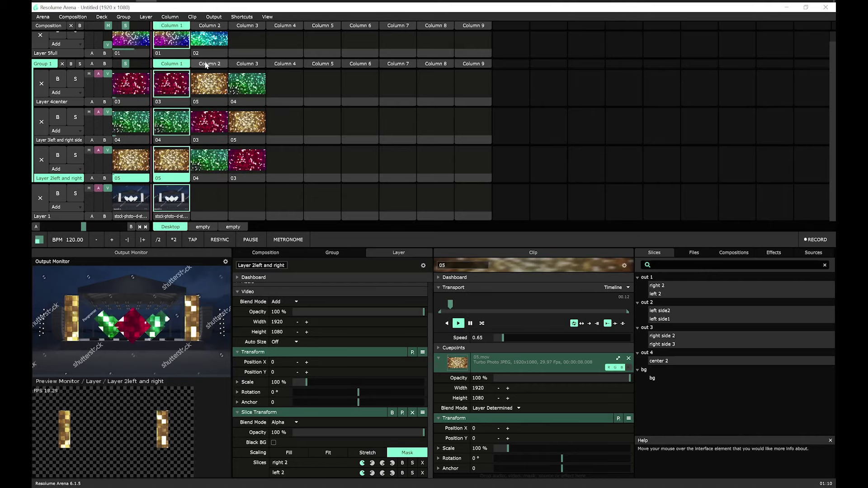
{"action": "left_click", "coordinate": [246, 64]}
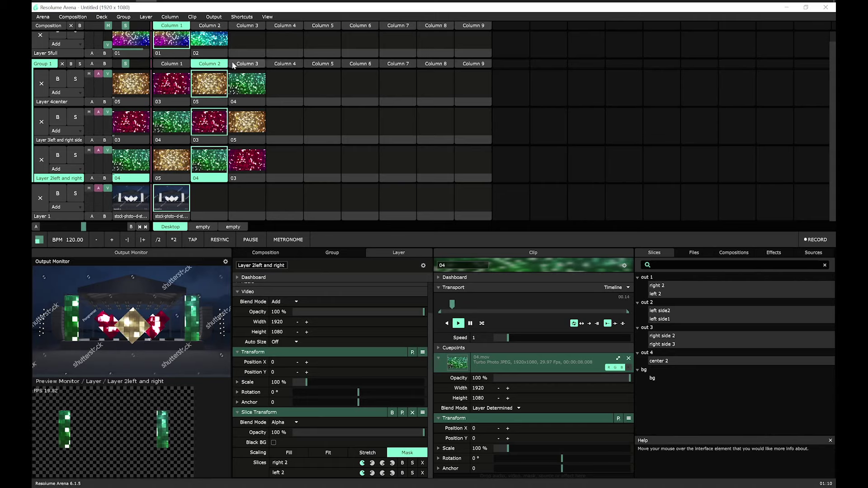
Step: Alternate between the whole composition's Column 2 and Column 1 to compare them with the group's own column triggers
{"action": "left_click", "coordinate": [209, 25]}
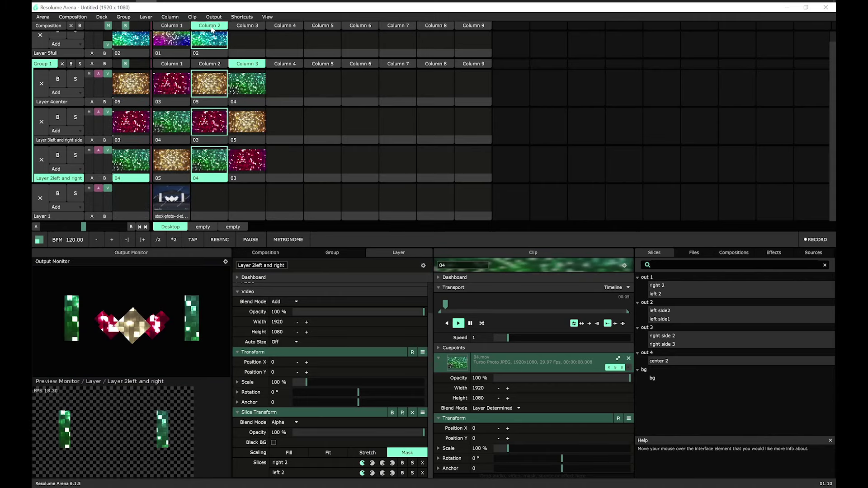
{"action": "left_click", "coordinate": [181, 27]}
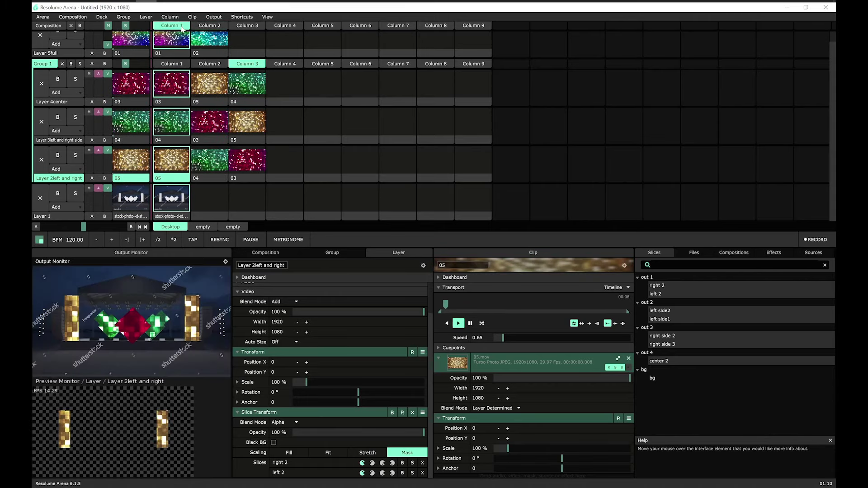
{"action": "left_click", "coordinate": [207, 28]}
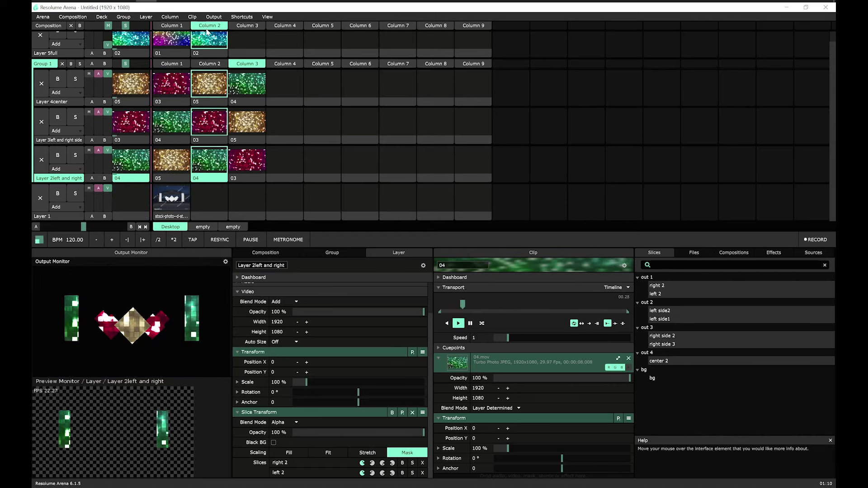
{"action": "left_click", "coordinate": [172, 26]}
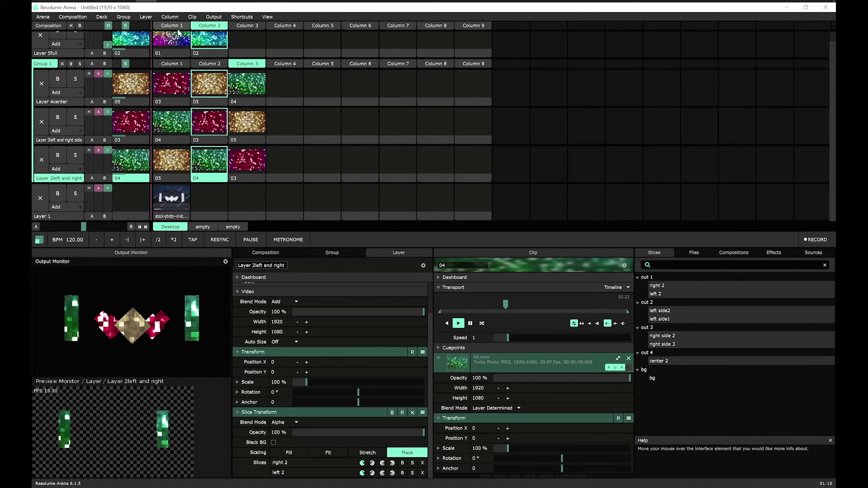
Step: Copy the stage photo clip in Layer 1 from Column 1 into Column 2, and trigger the composition's Column 2
{"action": "right_click", "coordinate": [178, 218]}
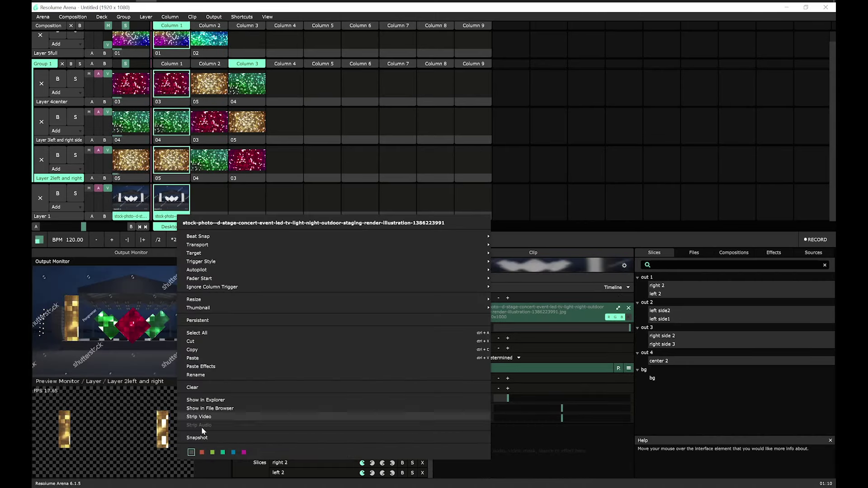
{"action": "left_click", "coordinate": [199, 349]}
{"action": "right_click", "coordinate": [209, 219]}
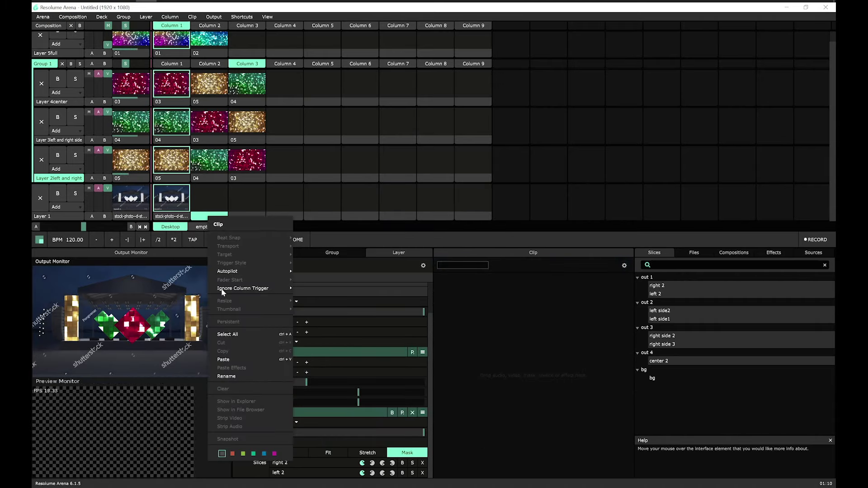
{"action": "left_click", "coordinate": [223, 362]}
{"action": "left_click", "coordinate": [204, 27]}
Step: Preview clips 01 and 02 of the full layer (Layer 5) across all screens, and fade that layer back out to reveal the group
{"action": "scroll", "coordinate": [176, 56], "scroll_direction": "up", "scroll_amount": 1}
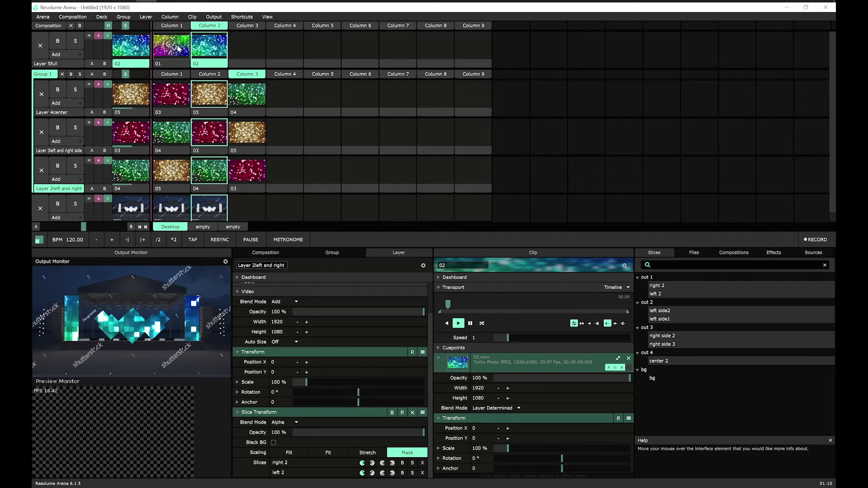
{"action": "left_click", "coordinate": [206, 52]}
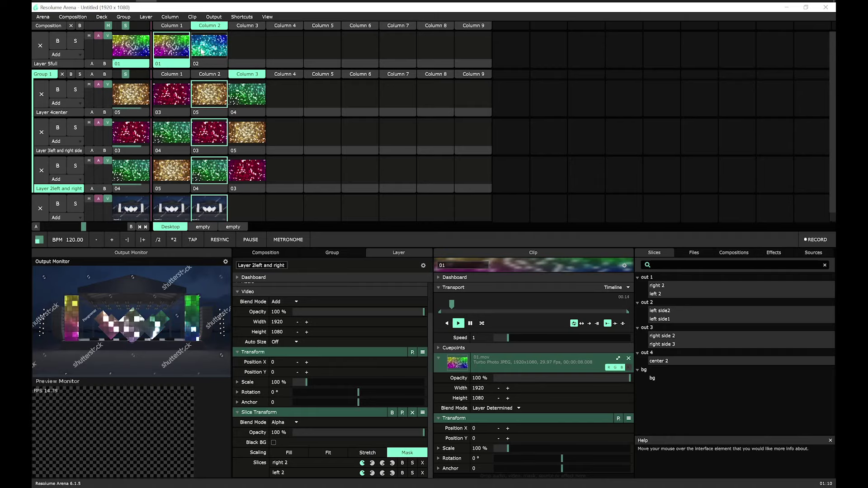
{"action": "left_click", "coordinate": [190, 99]}
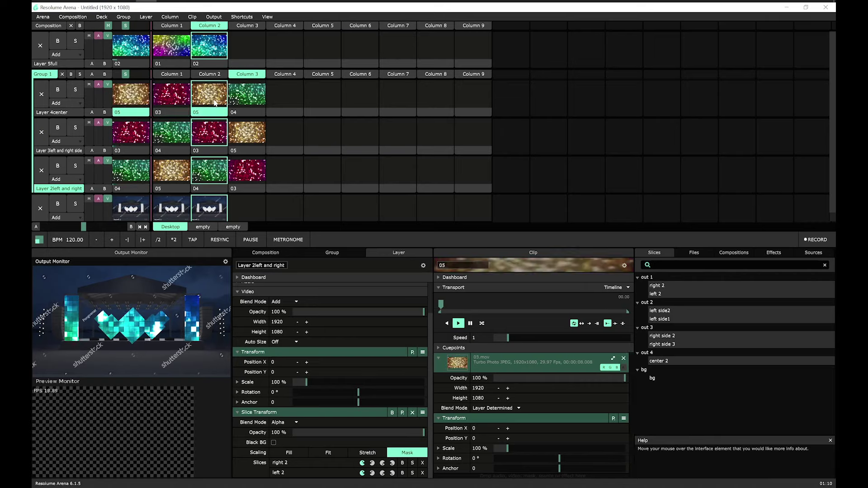
{"action": "left_click_drag", "start_coordinate": [108, 36], "coordinate": [108, 56]}
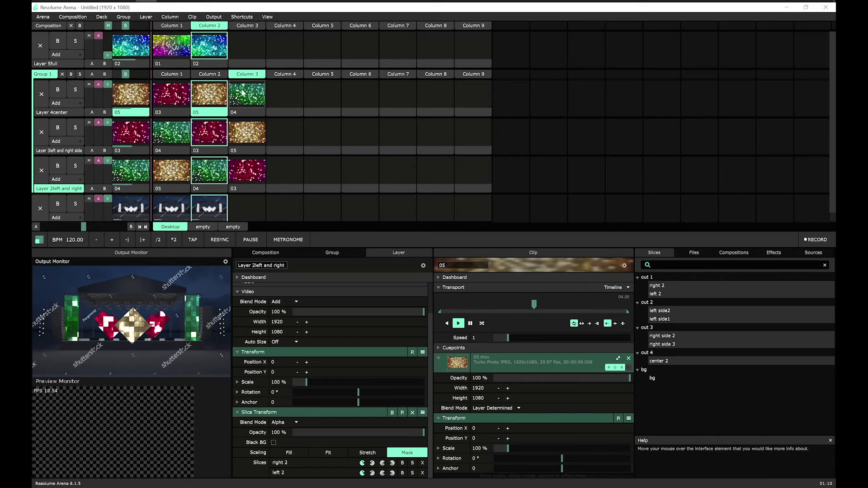
Step: Cycle the group repeatedly through Columns 1, 2 and 3 to demonstrate rapid switching of all its layers together, ending on Column 1
{"action": "left_click", "coordinate": [210, 76]}
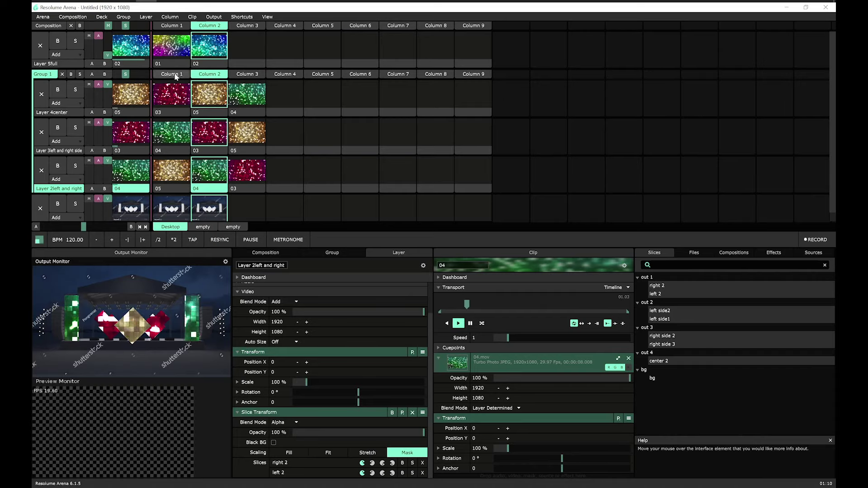
{"action": "left_click", "coordinate": [176, 75]}
{"action": "left_click", "coordinate": [209, 75]}
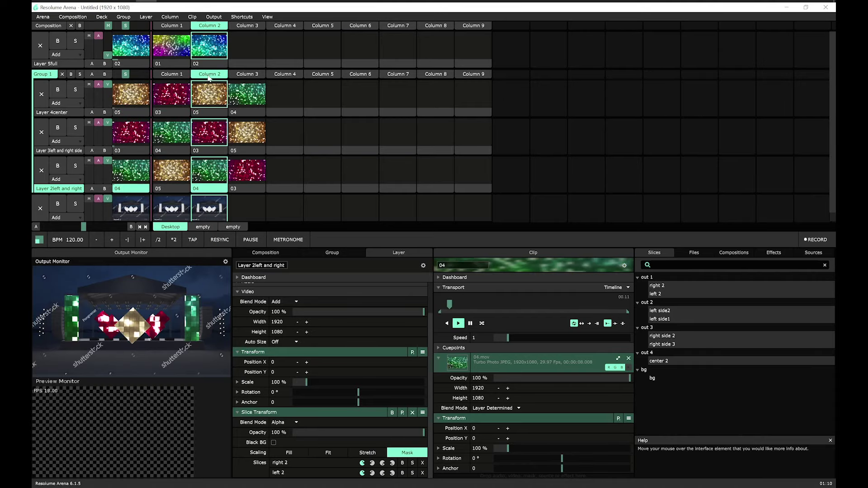
{"action": "left_click", "coordinate": [235, 75]}
{"action": "left_click", "coordinate": [209, 75]}
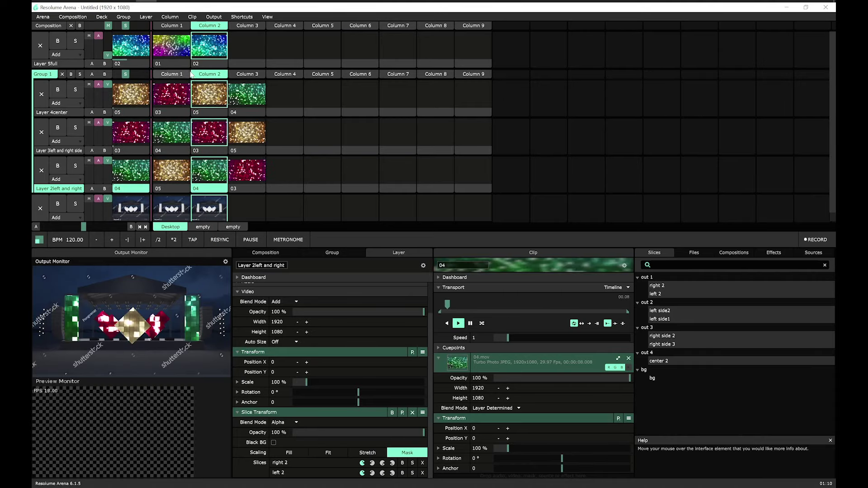
{"action": "left_click", "coordinate": [184, 74]}
{"action": "left_click", "coordinate": [208, 75]}
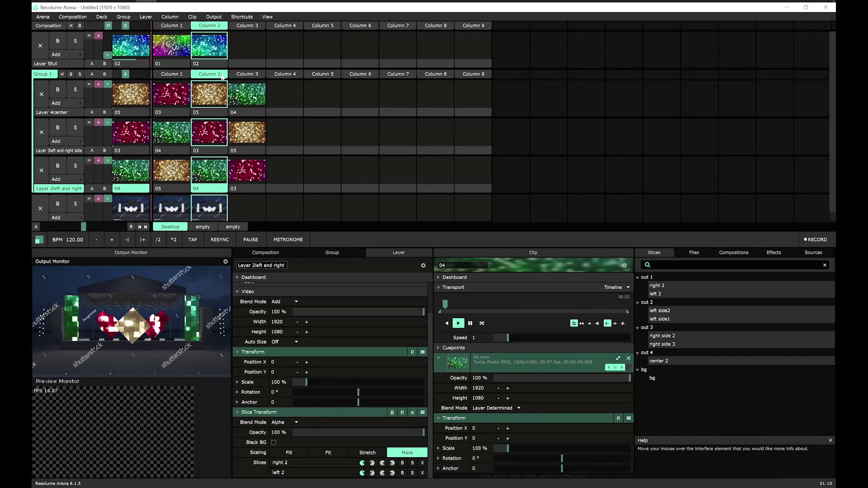
{"action": "left_click", "coordinate": [249, 75]}
{"action": "left_click", "coordinate": [205, 76]}
{"action": "left_click", "coordinate": [186, 74]}
{"action": "left_click", "coordinate": [210, 75]}
{"action": "left_click", "coordinate": [248, 75]}
{"action": "left_click", "coordinate": [209, 75]}
{"action": "left_click", "coordinate": [183, 75]}
{"action": "left_click", "coordinate": [209, 75]}
{"action": "left_click", "coordinate": [248, 74]}
{"action": "left_click", "coordinate": [183, 74]}
{"action": "left_click", "coordinate": [209, 74]}
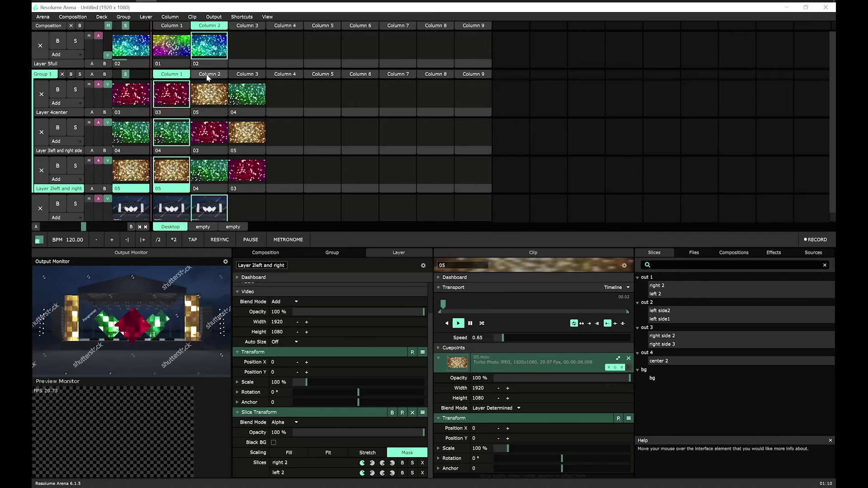
{"action": "left_click", "coordinate": [183, 75]}
{"action": "left_click", "coordinate": [247, 75]}
{"action": "left_click", "coordinate": [209, 74]}
{"action": "left_click", "coordinate": [185, 74]}
{"action": "left_click", "coordinate": [209, 75]}
{"action": "left_click", "coordinate": [248, 74]}
{"action": "left_click", "coordinate": [188, 75]}
{"action": "left_click", "coordinate": [209, 75]}
{"action": "left_click", "coordinate": [248, 75]}
{"action": "left_click", "coordinate": [209, 75]}
{"action": "left_click", "coordinate": [183, 75]}
{"action": "left_click", "coordinate": [209, 75]}
{"action": "left_click", "coordinate": [208, 75]}
{"action": "left_click", "coordinate": [248, 74]}
{"action": "left_click", "coordinate": [209, 75]}
{"action": "left_click", "coordinate": [183, 75]}
{"action": "left_click", "coordinate": [209, 74]}
{"action": "left_click", "coordinate": [172, 75]}
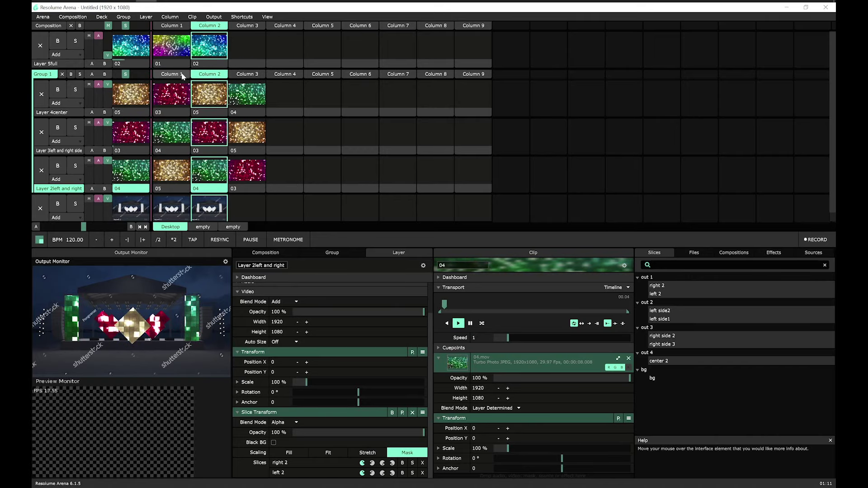
Step: Review the screens and slices in the Advanced Output setup, and save and close it
{"action": "left_click", "coordinate": [214, 17]}
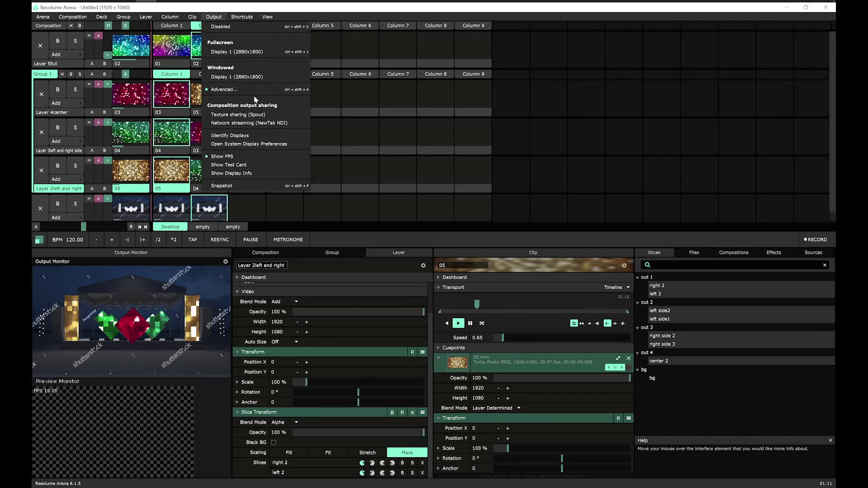
{"action": "left_click", "coordinate": [224, 90]}
{"action": "scroll", "coordinate": [608, 274], "scroll_direction": "down", "scroll_amount": 6}
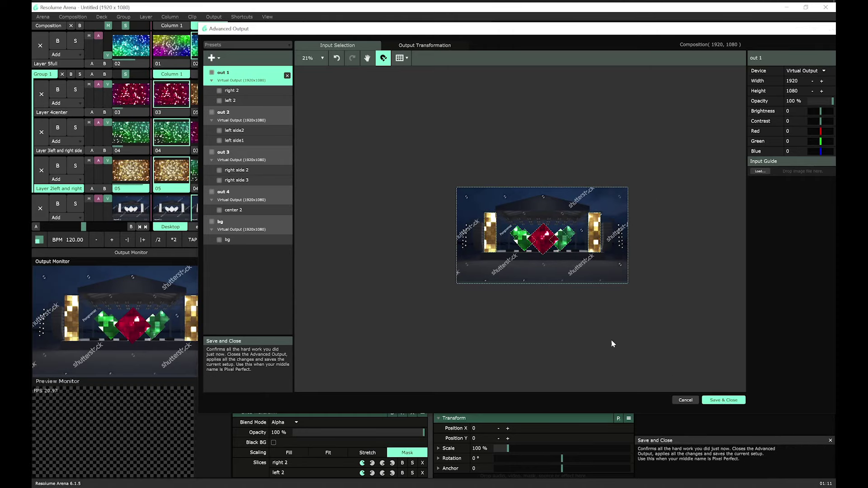
{"action": "left_click", "coordinate": [724, 400]}
Step: Shift the main window aside and quit the program, confirming the exit
{"action": "left_click_drag", "start_coordinate": [444, 12], "coordinate": [411, 15]}
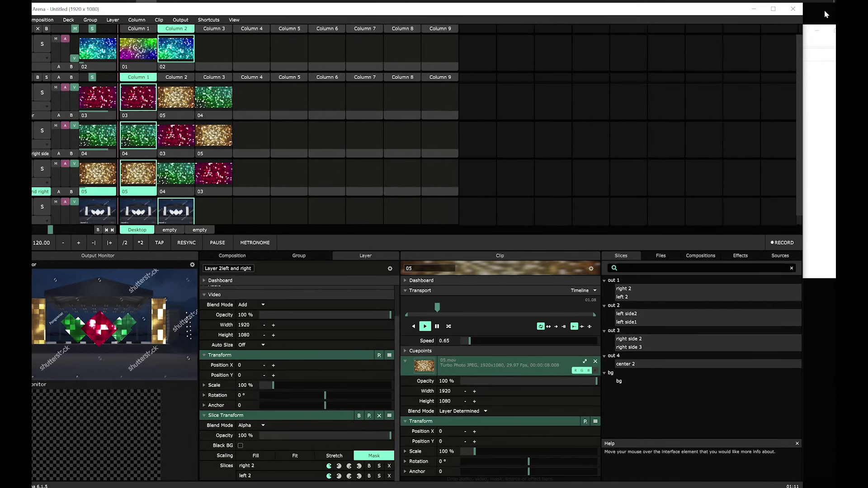
{"action": "left_click", "coordinate": [794, 10]}
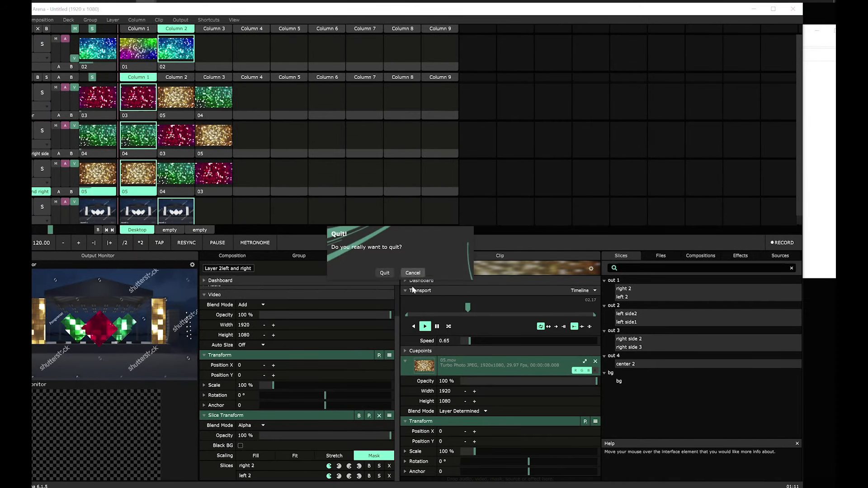
{"action": "left_click", "coordinate": [383, 273]}
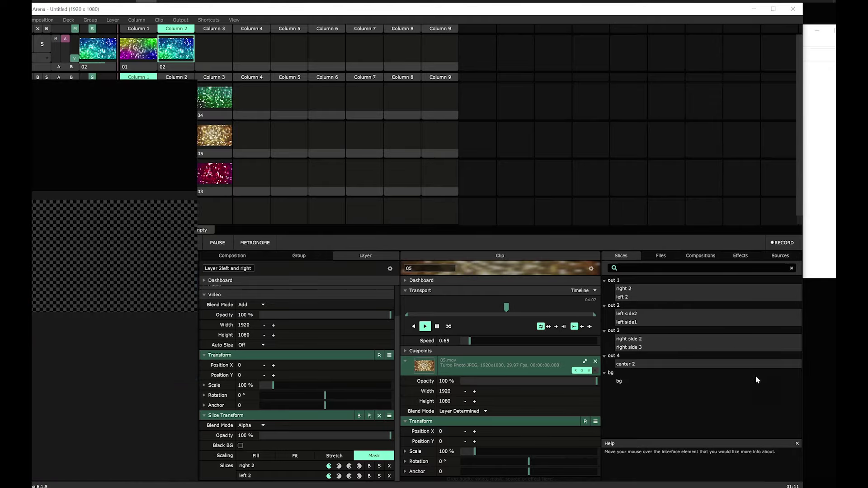